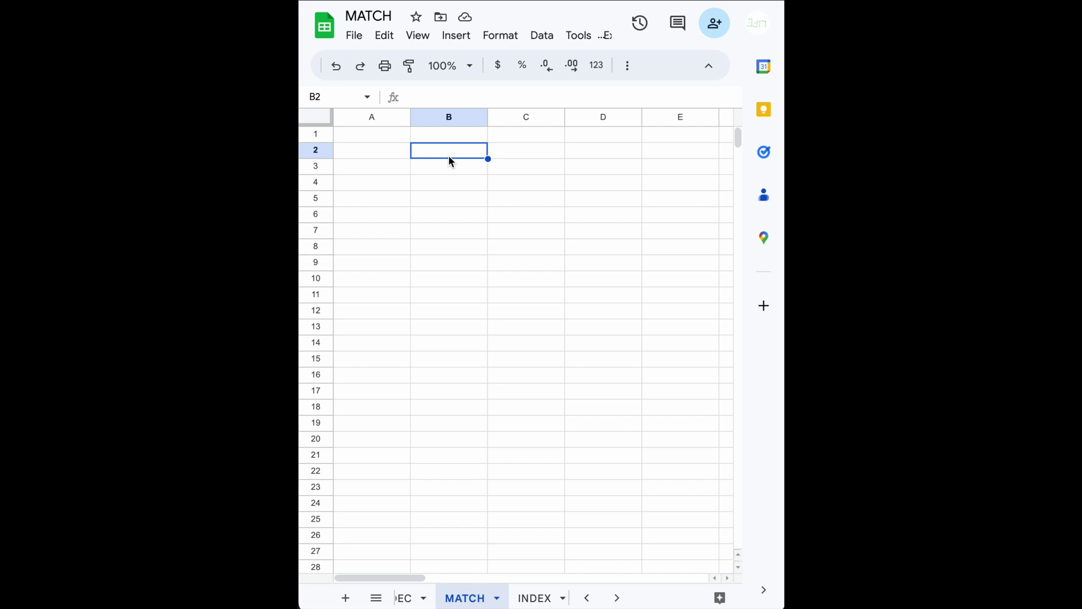
- Enter 10 in cell A1 and 20 in cell A2
{"action": "left_click", "coordinate": [378, 203]}
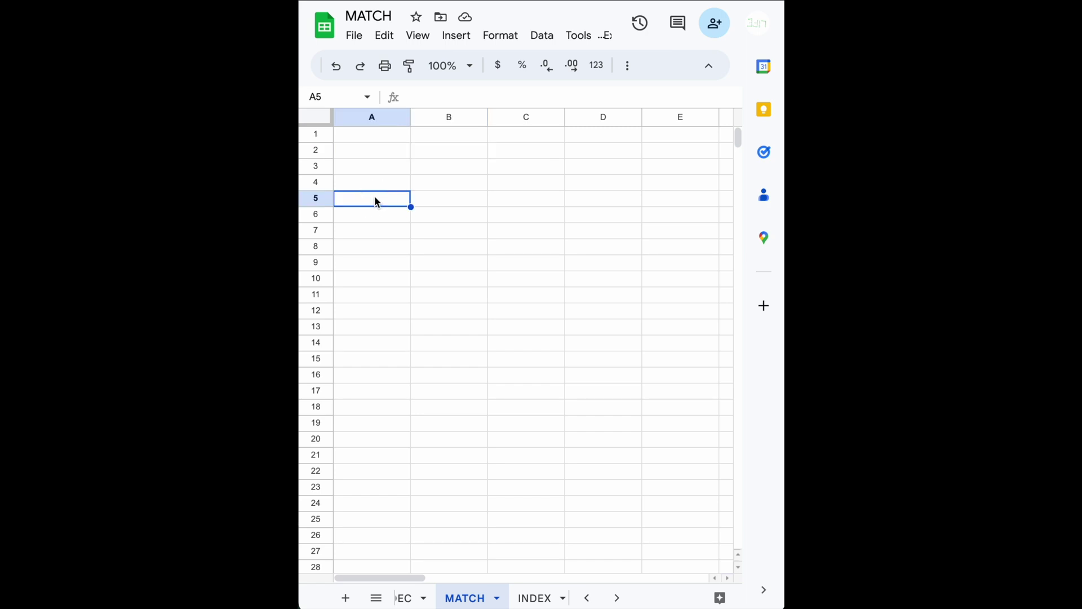
{"action": "key", "text": "Up"}
{"action": "key", "text": "Up"}
{"action": "key", "text": "Up"}
{"action": "key", "text": "Up"}
{"action": "type", "text": "10"}
{"action": "key", "text": "Return"}
{"action": "type", "text": "20"}
{"action": "key", "text": "Return"}
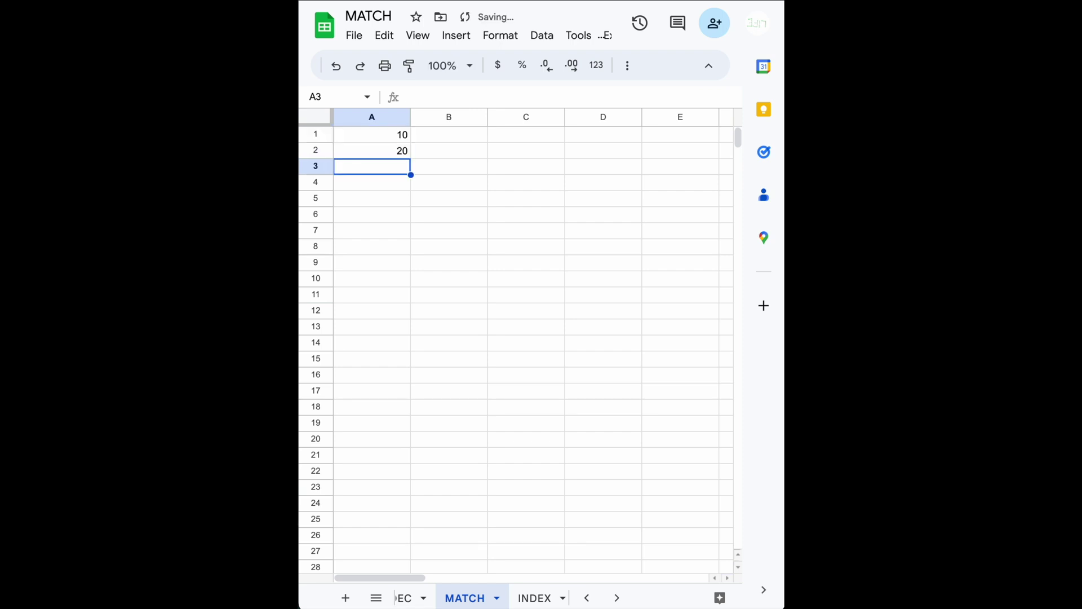
- Extend the number series from A1:A2 down through cell A10
{"action": "key", "text": "Up"}
{"action": "key", "text": "Up"}
{"action": "key", "text": "shift+Down"}
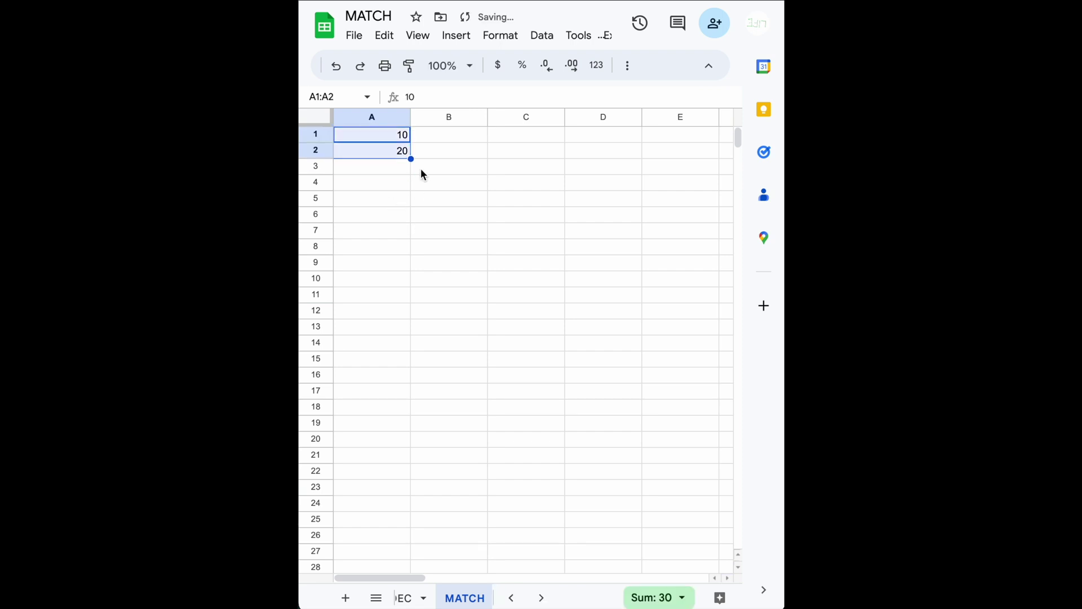
{"action": "left_click_drag", "start_coordinate": [411, 159], "coordinate": [403, 278]}
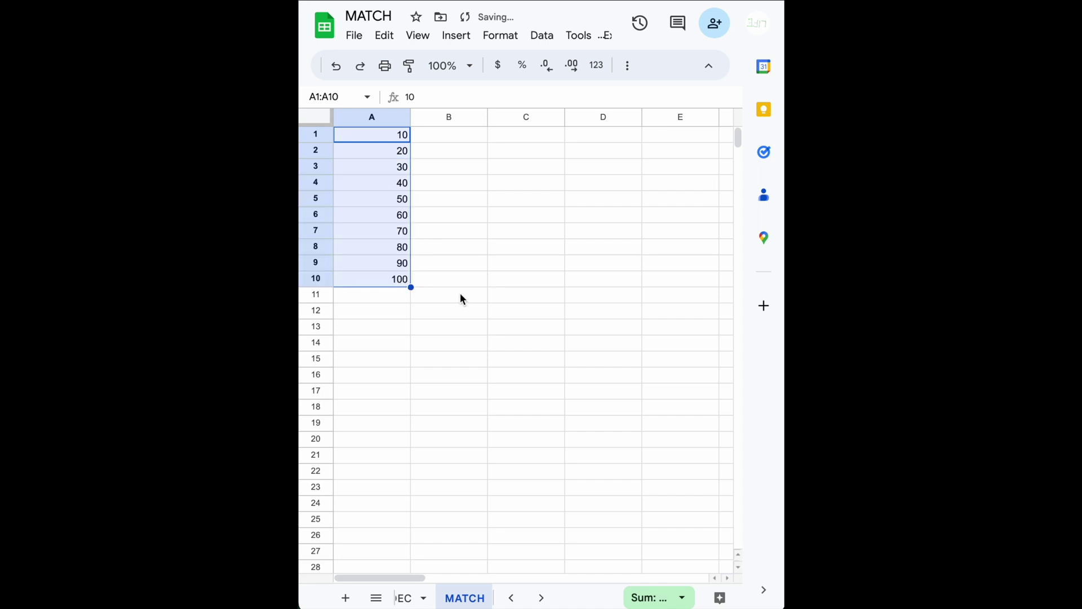
{"action": "left_click", "coordinate": [394, 311]}
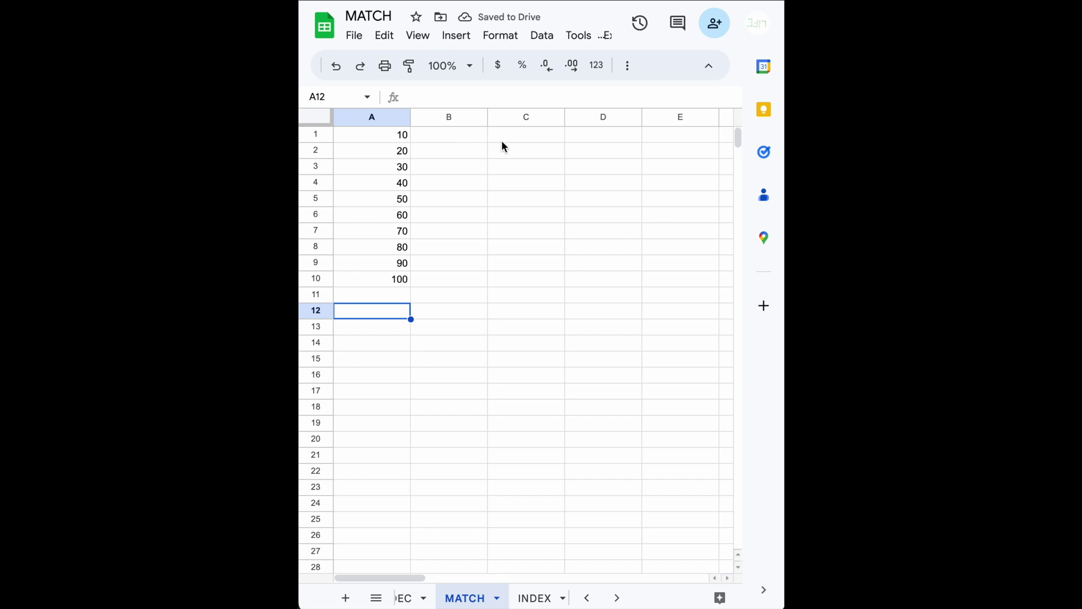
- Enter the exact-match formula =MATCH(B1,A1:A10,0) in cell C1
{"action": "left_click", "coordinate": [452, 139]}
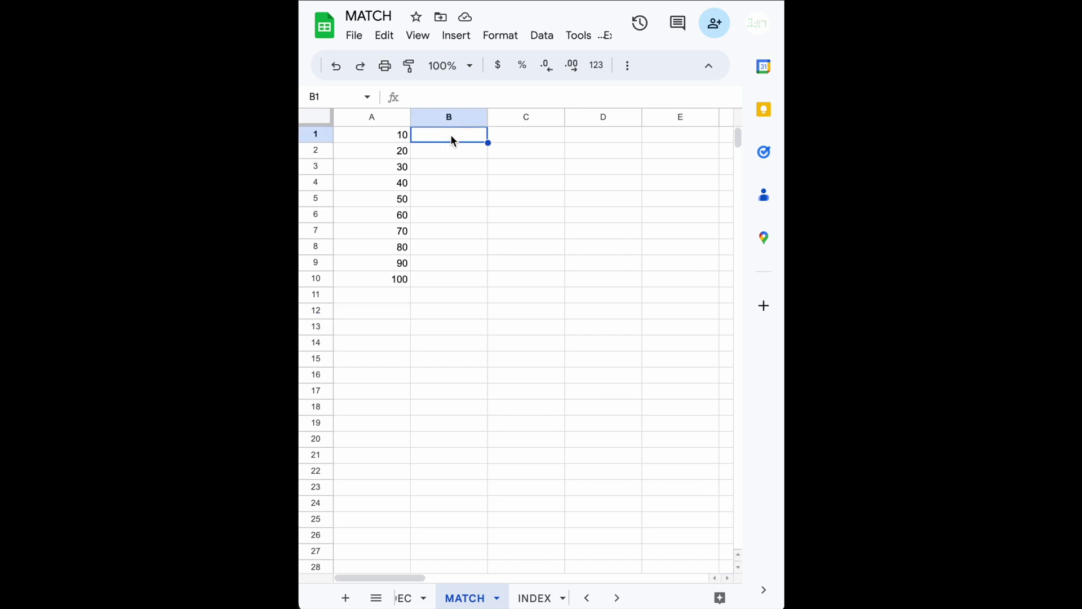
{"action": "left_click", "coordinate": [526, 145]}
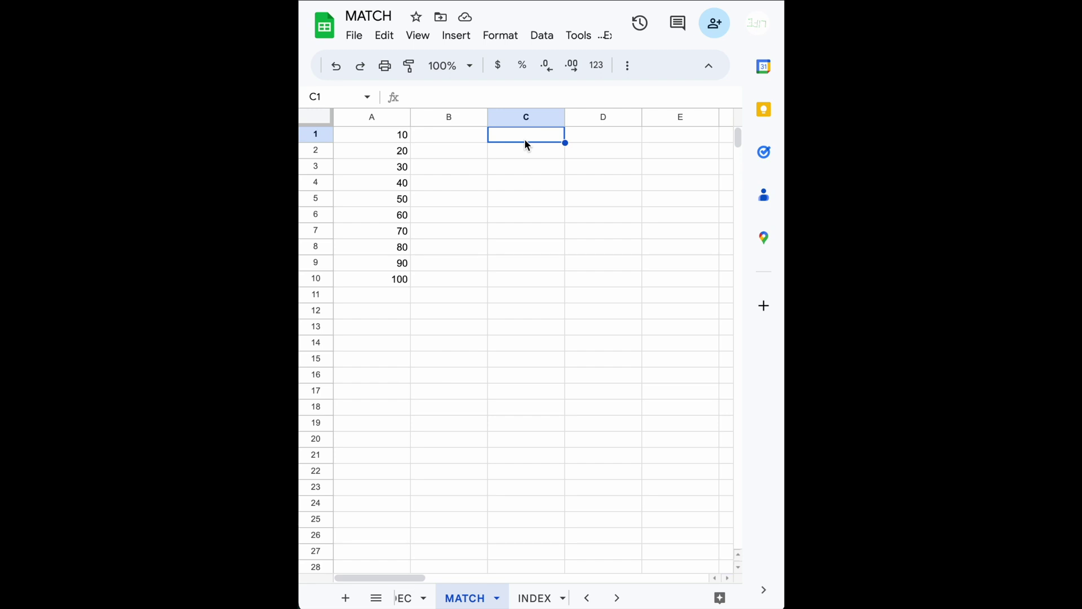
{"action": "type", "text": "=match("}
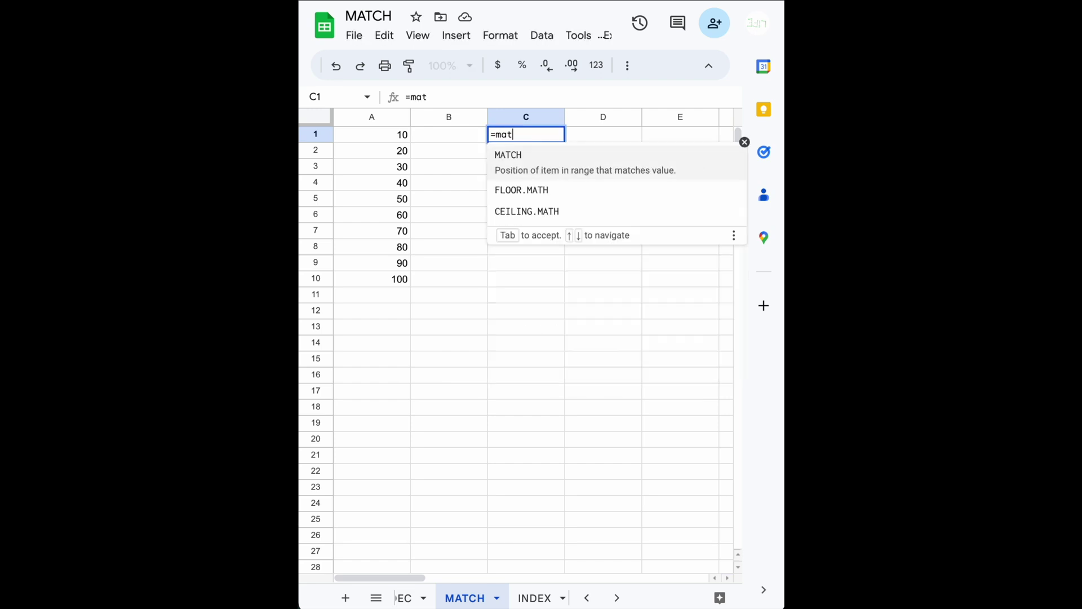
{"action": "key", "text": "Left"}
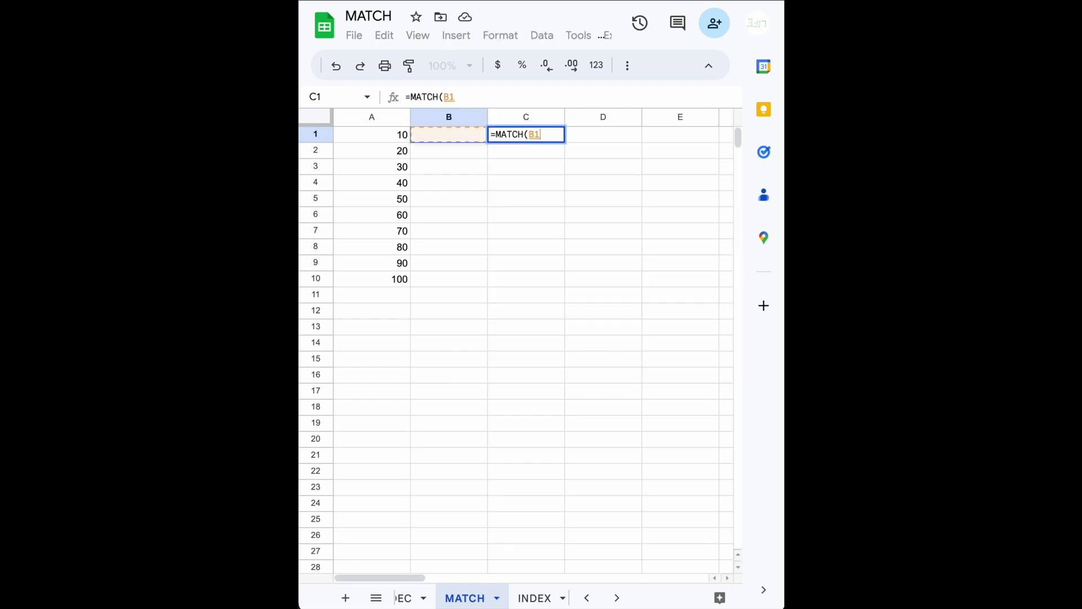
{"action": "type", "text": ","}
{"action": "key", "text": "Left"}
{"action": "key", "text": "Left"}
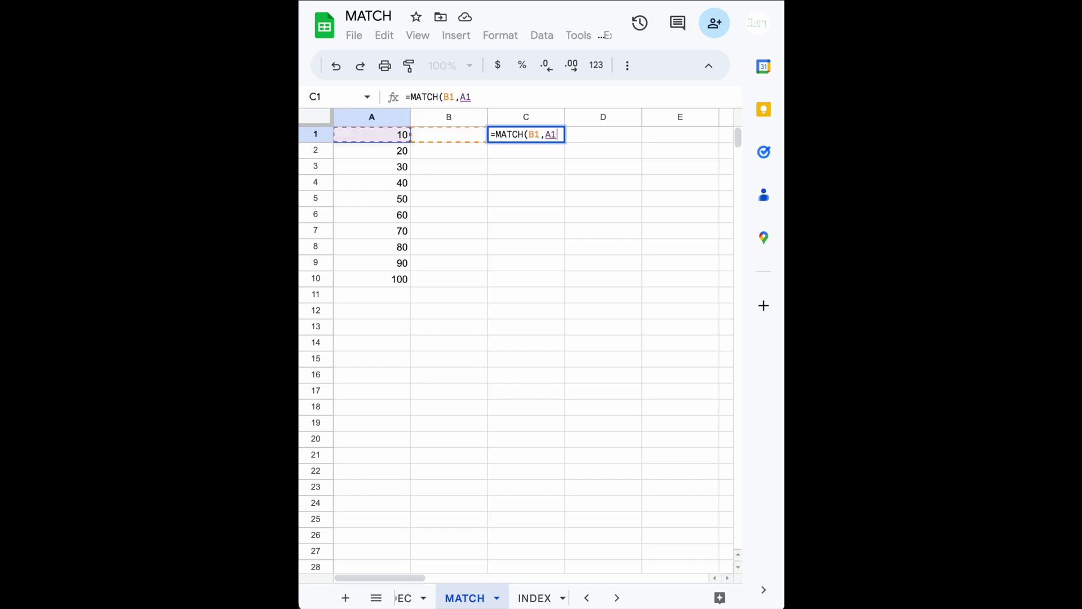
{"action": "key", "text": "shift+Down"}
{"action": "key", "text": "shift+Down"}
{"action": "key", "text": "shift+Down"}
{"action": "key", "text": "shift+Down"}
{"action": "key", "text": "shift+Down"}
{"action": "key", "text": "shift+Down"}
{"action": "key", "text": "shift+Down"}
{"action": "key", "text": "shift+Down"}
{"action": "key", "text": "shift+Down"}
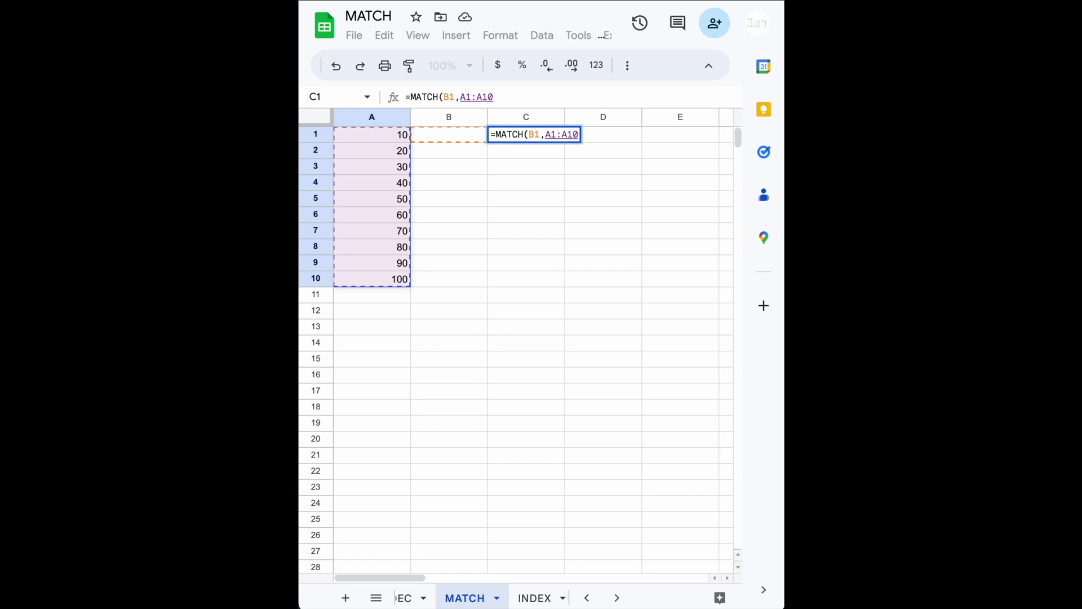
{"action": "type", "text": ","}
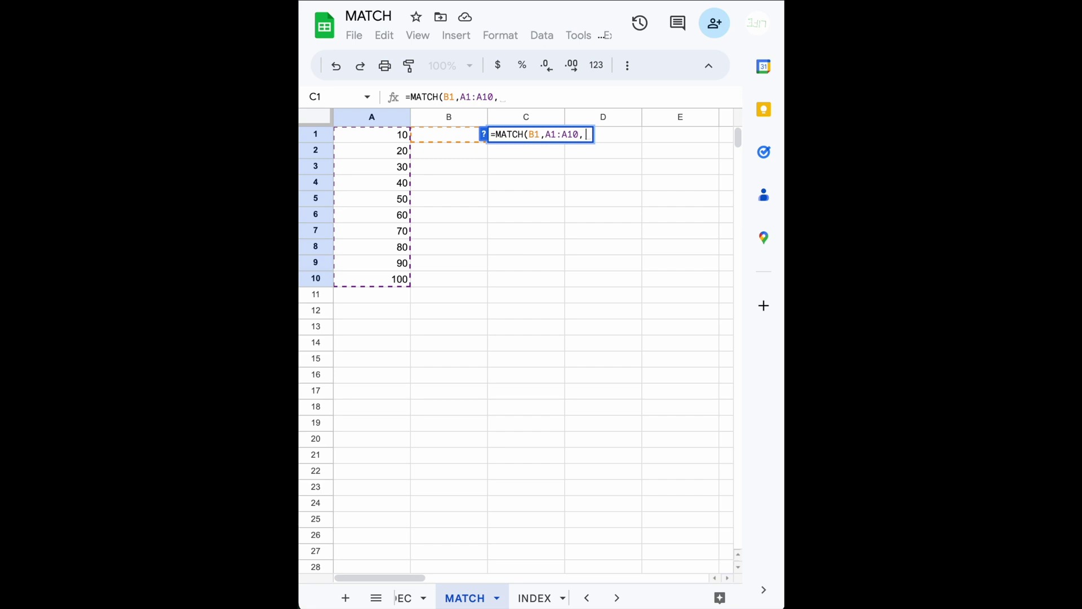
{"action": "type", "text": "0)"}
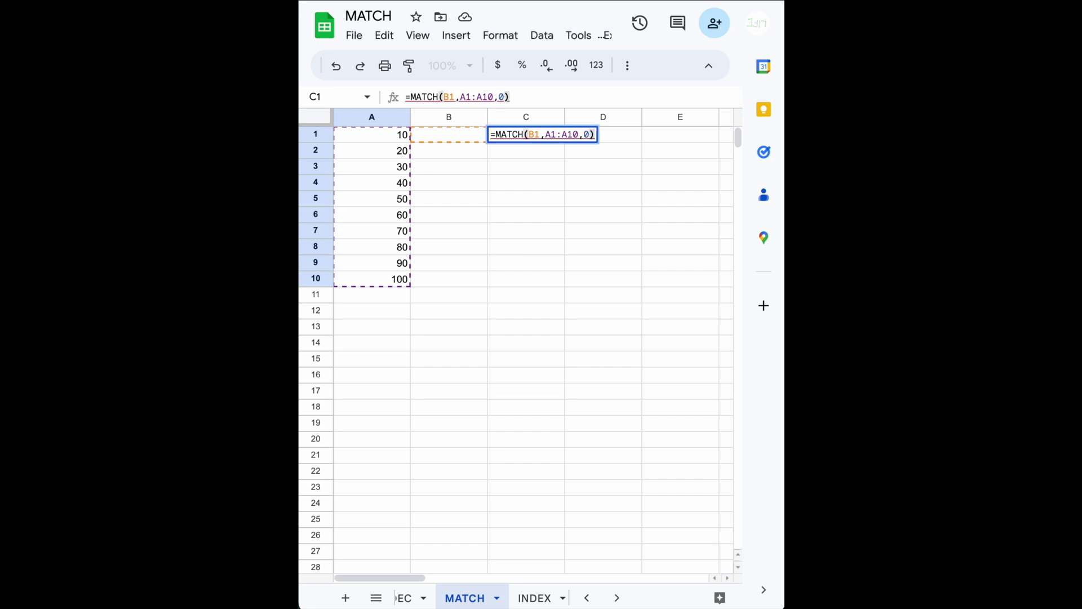
{"action": "key", "text": "Return"}
{"action": "type", "text": "="}
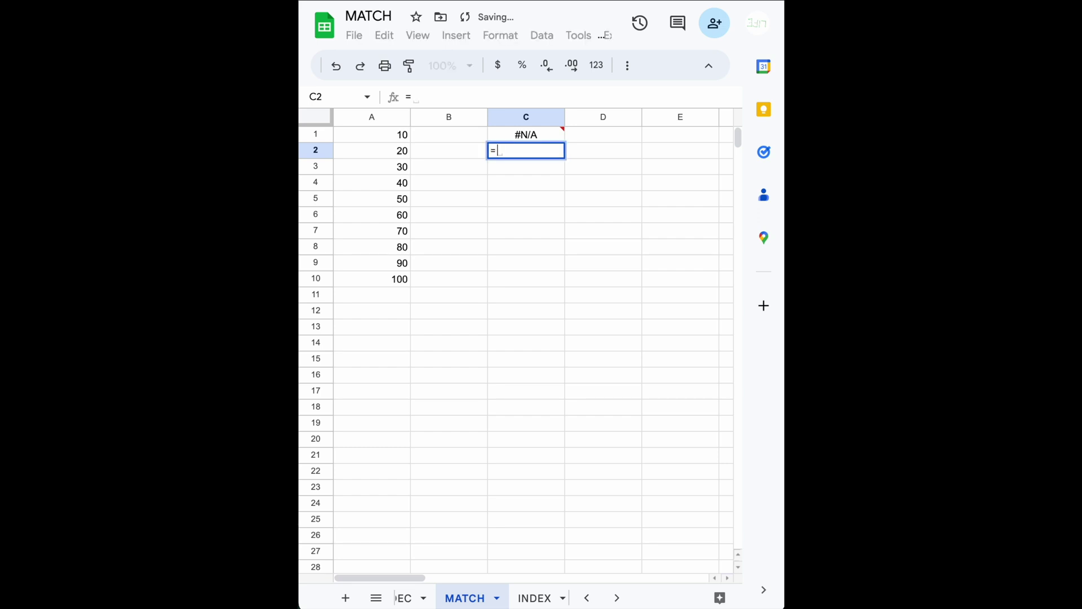
{"action": "type", "text": "match"}
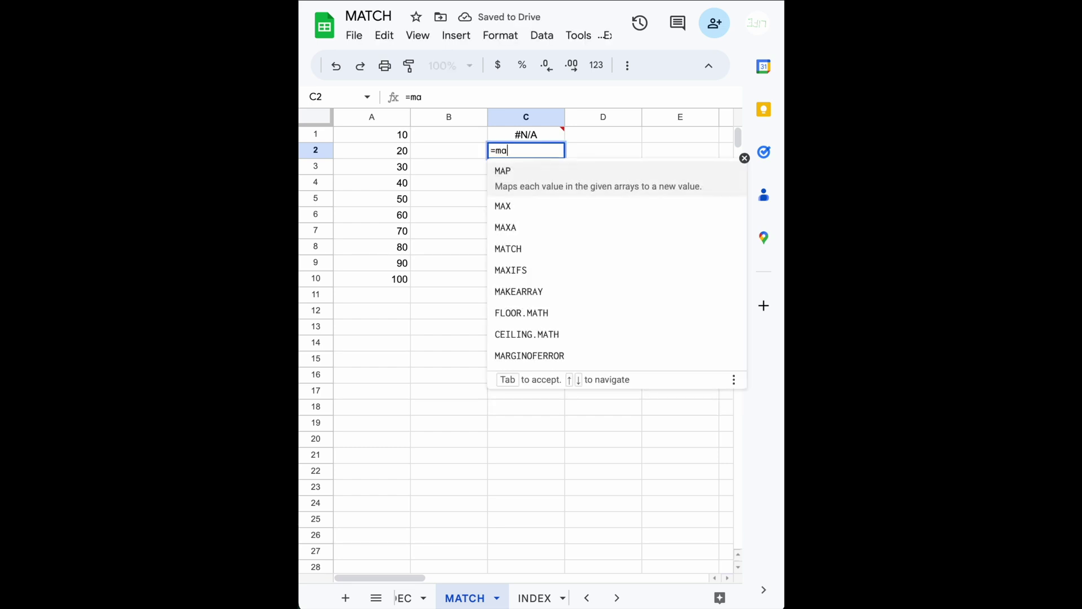
{"action": "key", "text": "Tab"}
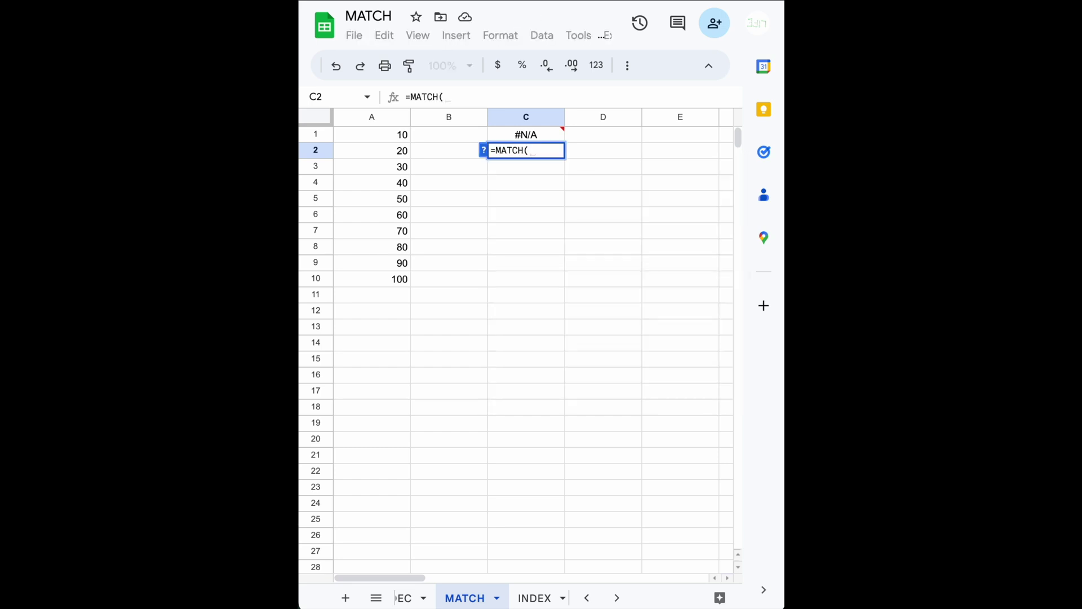
{"action": "key", "text": "BackSpace"}
{"action": "key", "text": "BackSpace"}
{"action": "key", "text": "BackSpace"}
{"action": "key", "text": "BackSpace"}
{"action": "key", "text": "BackSpace"}
{"action": "key", "text": "BackSpace"}
{"action": "key", "text": "BackSpace"}
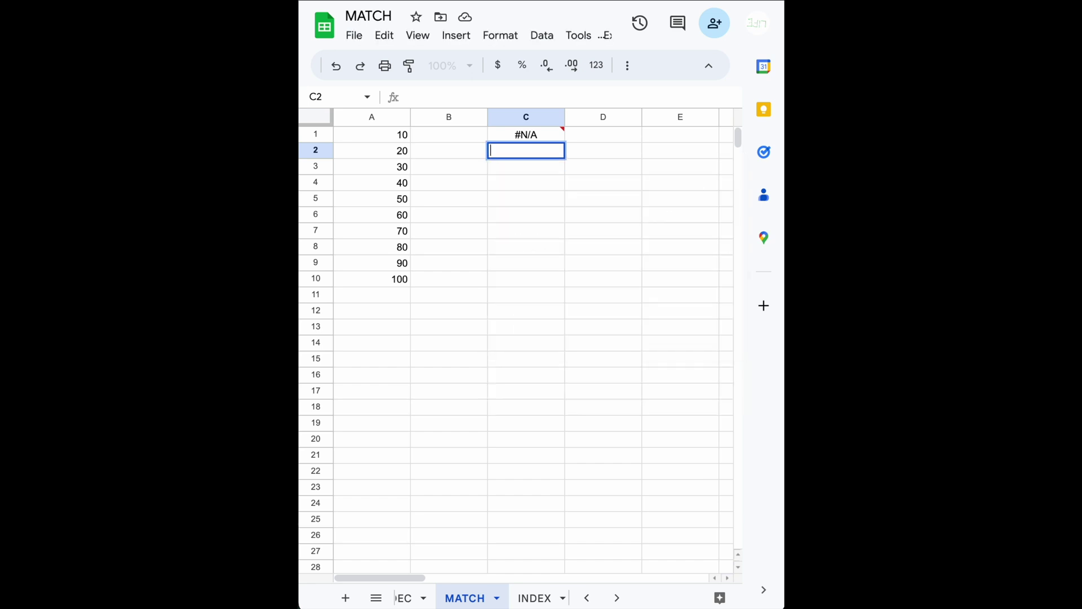
- Enter the approximate-match formula =MATCH(B1,A1:A10,1) in cell C2
{"action": "mouse_move", "coordinate": [545, 125]}
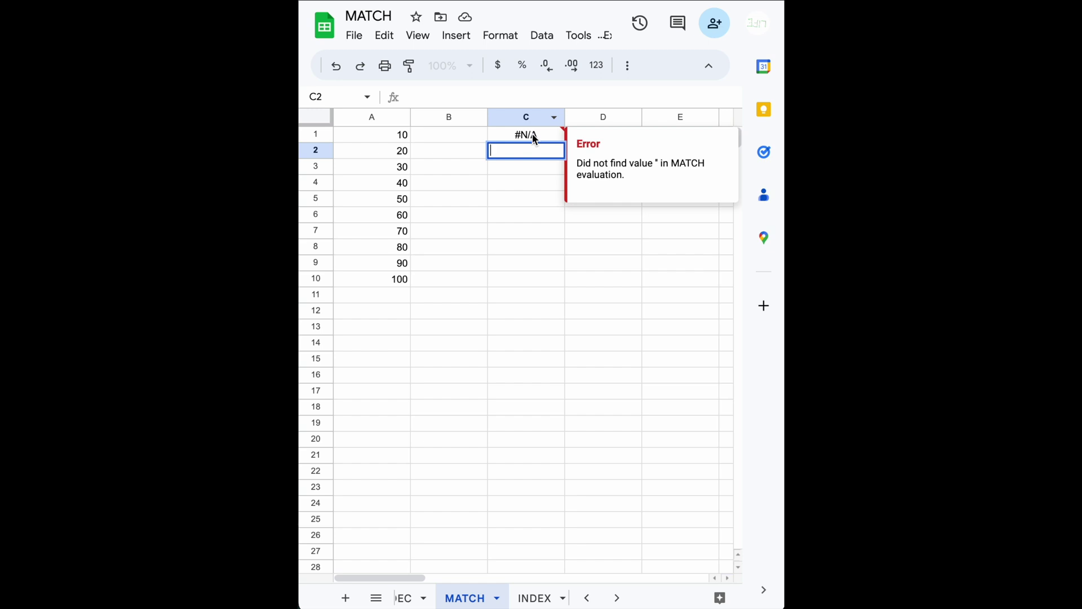
{"action": "type", "text": "="}
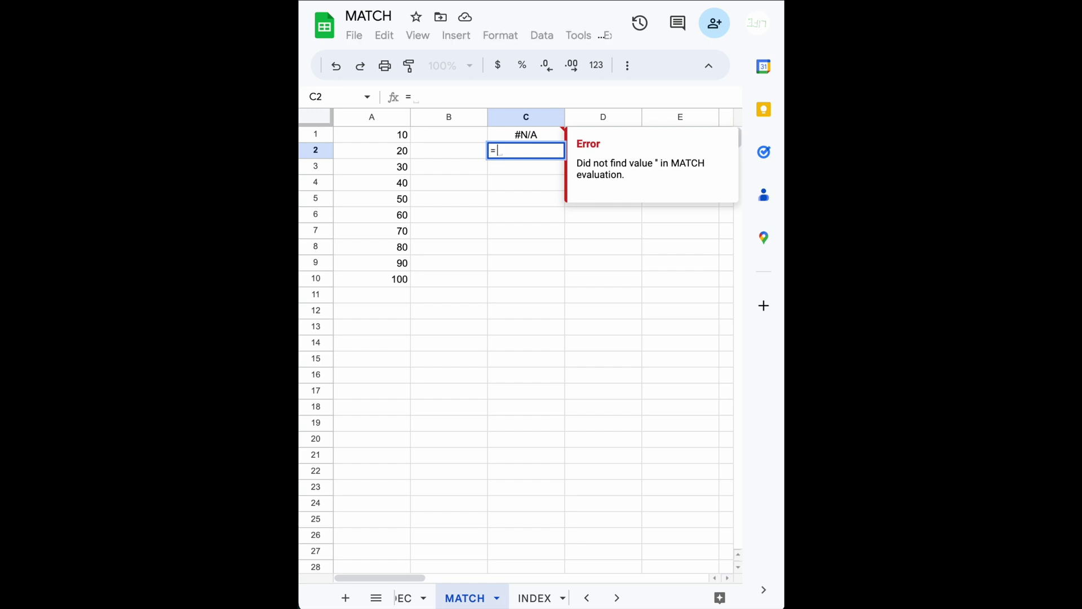
{"action": "type", "text": "matc"}
{"action": "key", "text": "Tab"}
{"action": "left_click", "coordinate": [449, 134]}
{"action": "type", "text": ","}
{"action": "key", "text": "Left"}
{"action": "key", "text": "Up"}
{"action": "key", "text": "Left"}
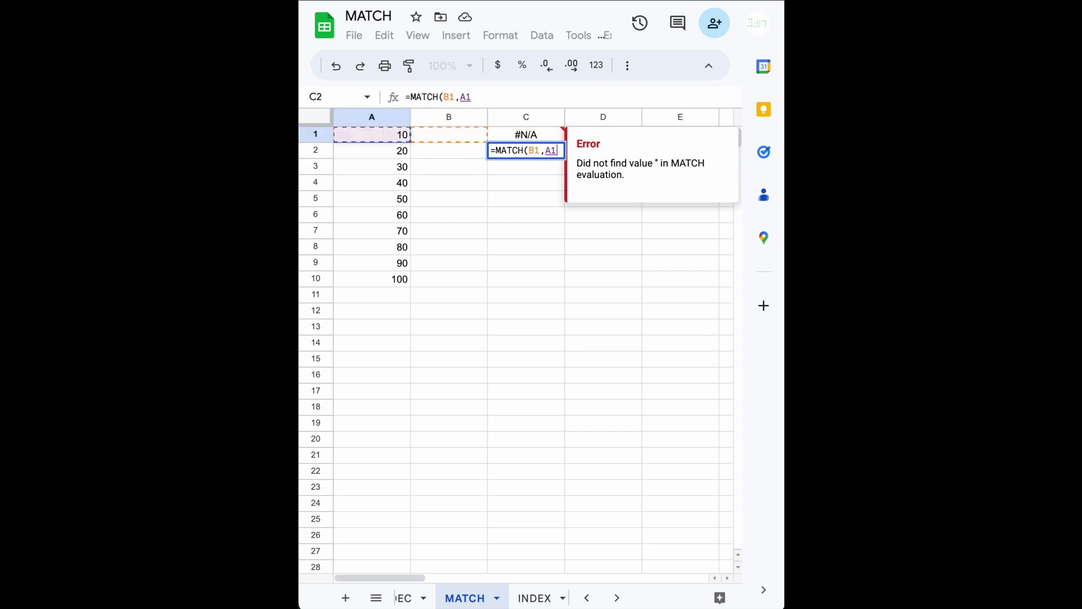
{"action": "key", "text": "shift+Down"}
{"action": "key", "text": "shift+Down"}
{"action": "key", "text": "shift+Down"}
{"action": "key", "text": "shift+Down"}
{"action": "key", "text": "shift+Down"}
{"action": "key", "text": "shift+Down"}
{"action": "key", "text": "shift+Down"}
{"action": "key", "text": "shift+Down"}
{"action": "key", "text": "shift+Down"}
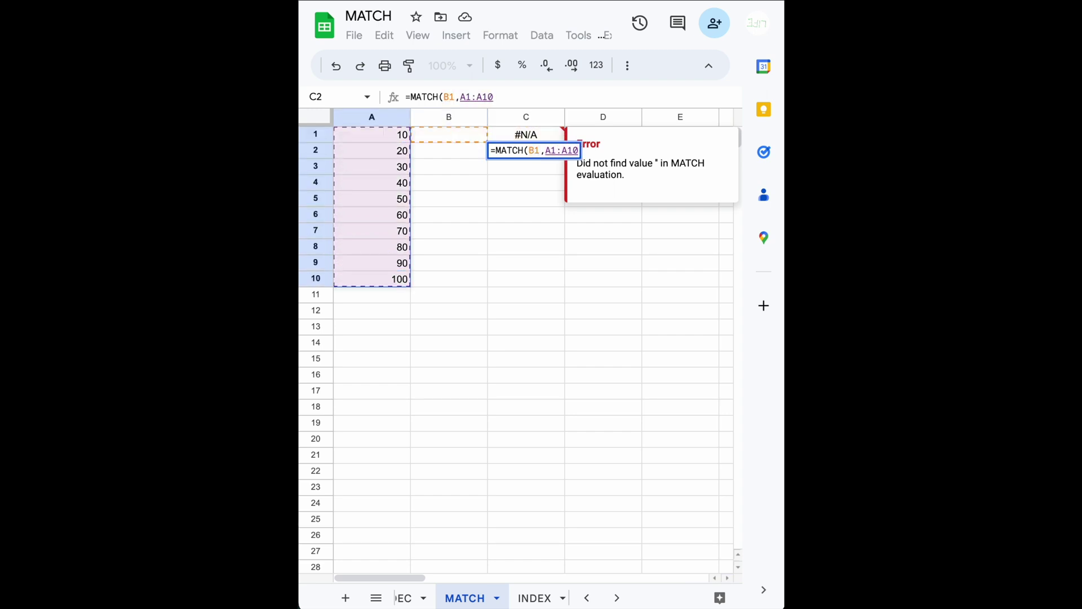
{"action": "type", "text": ","}
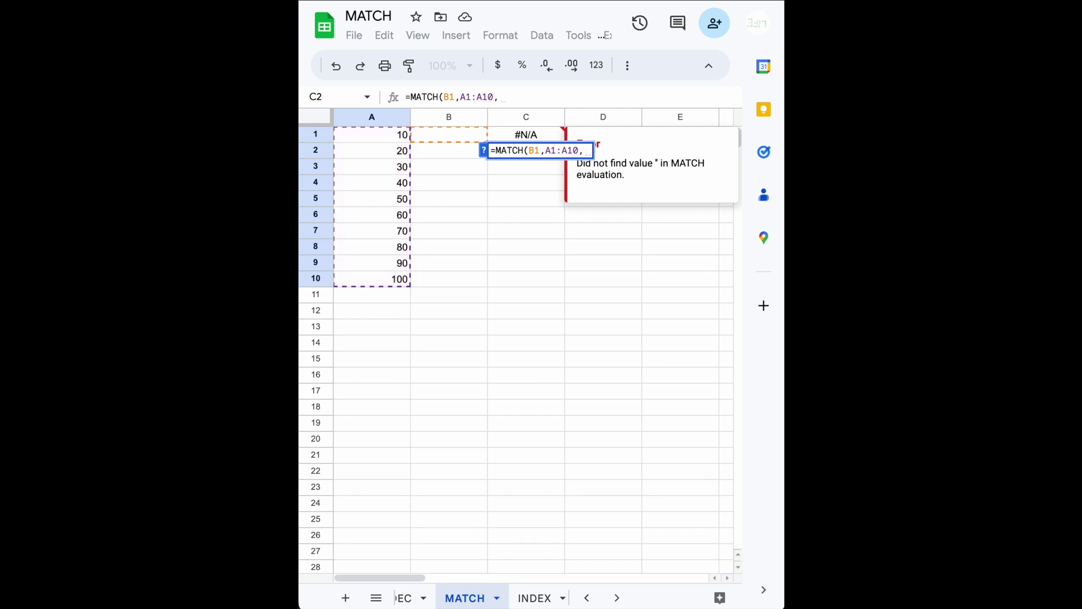
{"action": "type", "text": "1)"}
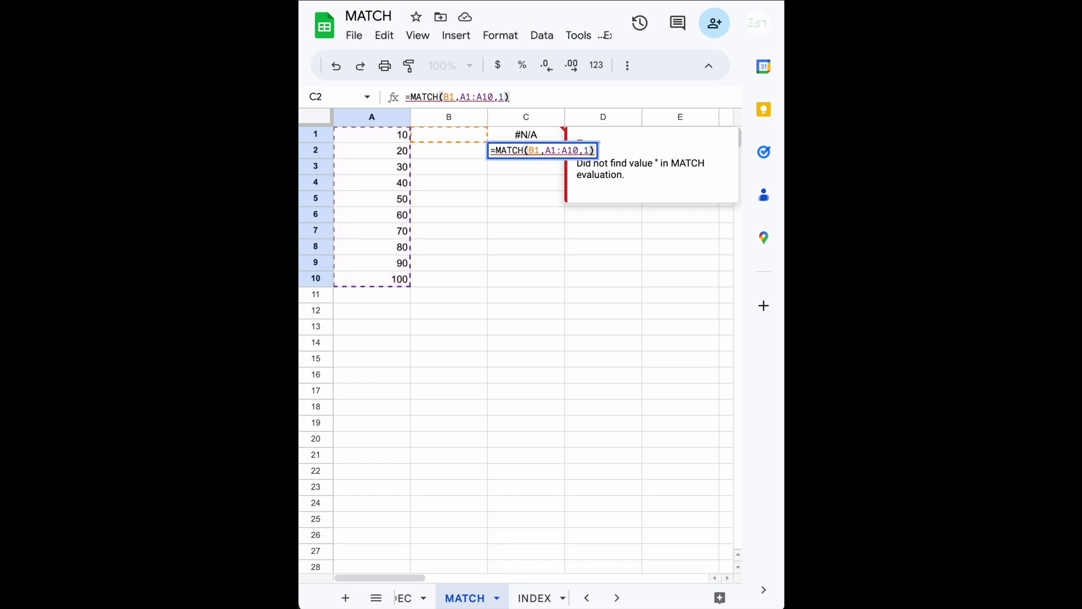
{"action": "key", "text": "Return"}
- Enter 10 in cell B1 as the lookup value for both MATCH formulas
{"action": "key", "text": "Up"}
{"action": "key", "text": "Up"}
{"action": "key", "text": "Left"}
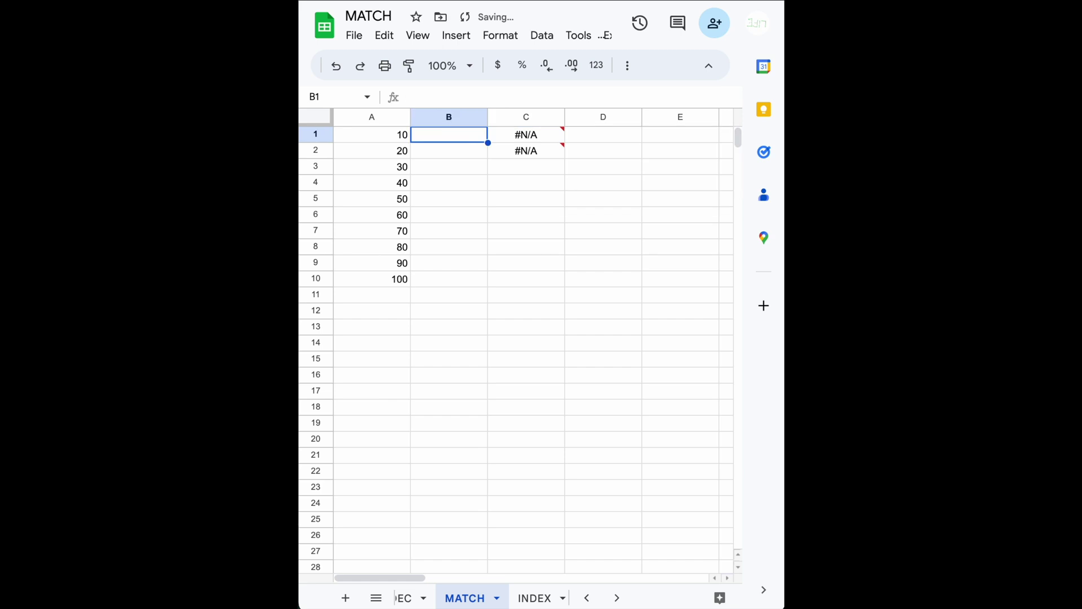
{"action": "type", "text": "10"}
{"action": "key", "text": "Return"}
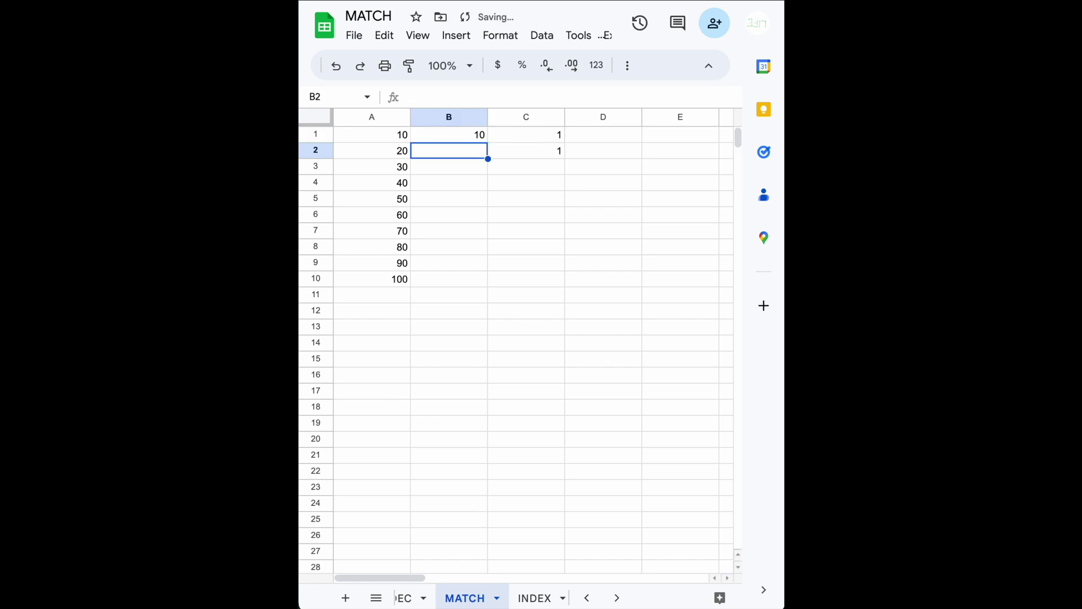
- Enter =FORMULATEXT(C1) in cell D1 and fill it down to D2
{"action": "left_click", "coordinate": [450, 134]}
{"action": "left_click", "coordinate": [526, 134]}
{"action": "left_click", "coordinate": [603, 134]}
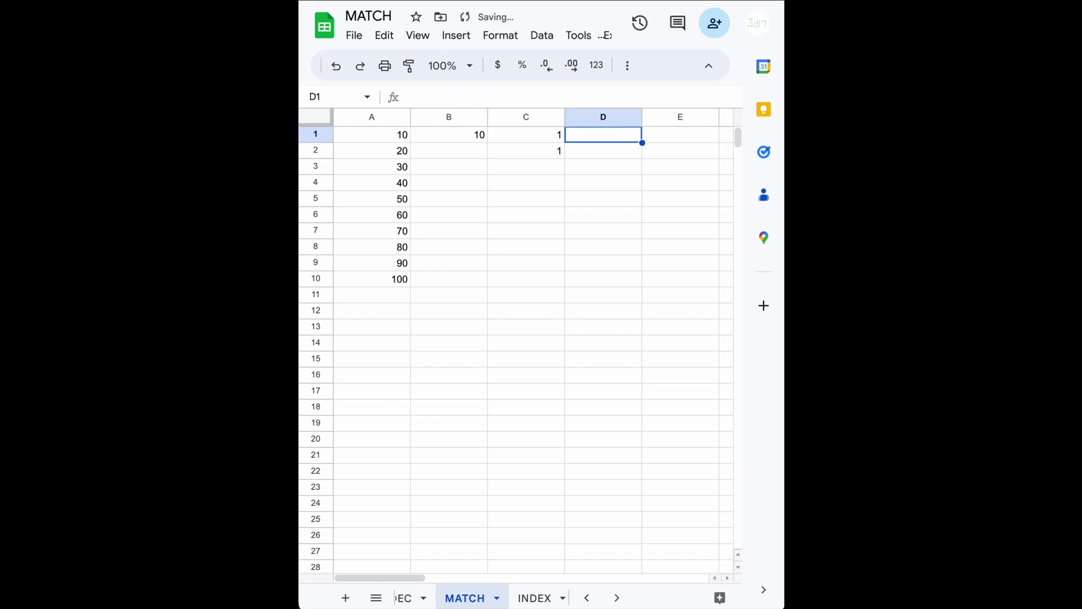
{"action": "type", "text": "=formu"}
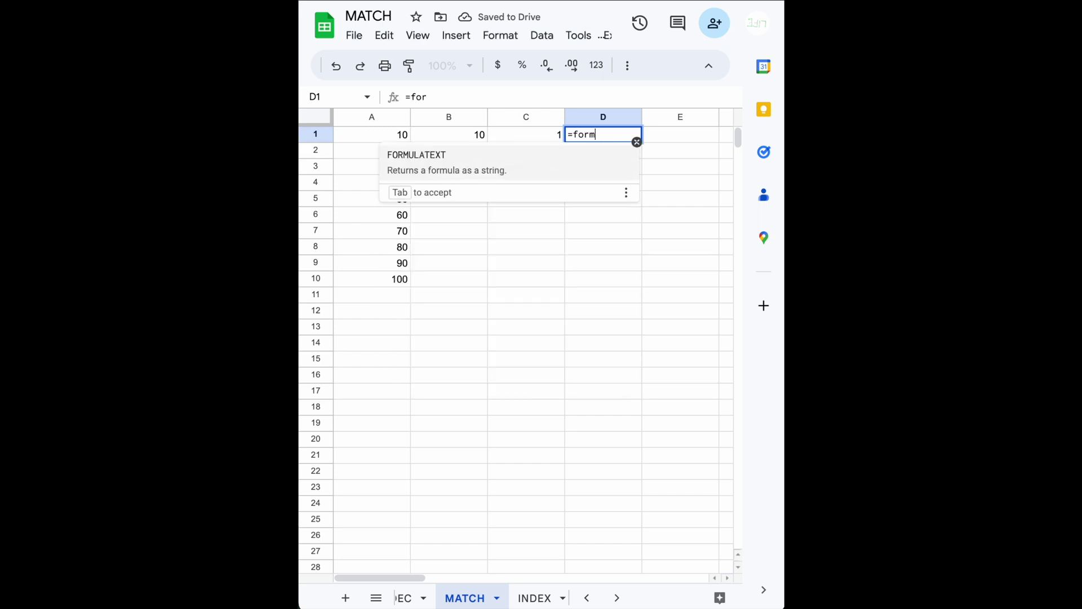
{"action": "key", "text": "Tab"}
{"action": "key", "text": "Left"}
{"action": "type", "text": ")"}
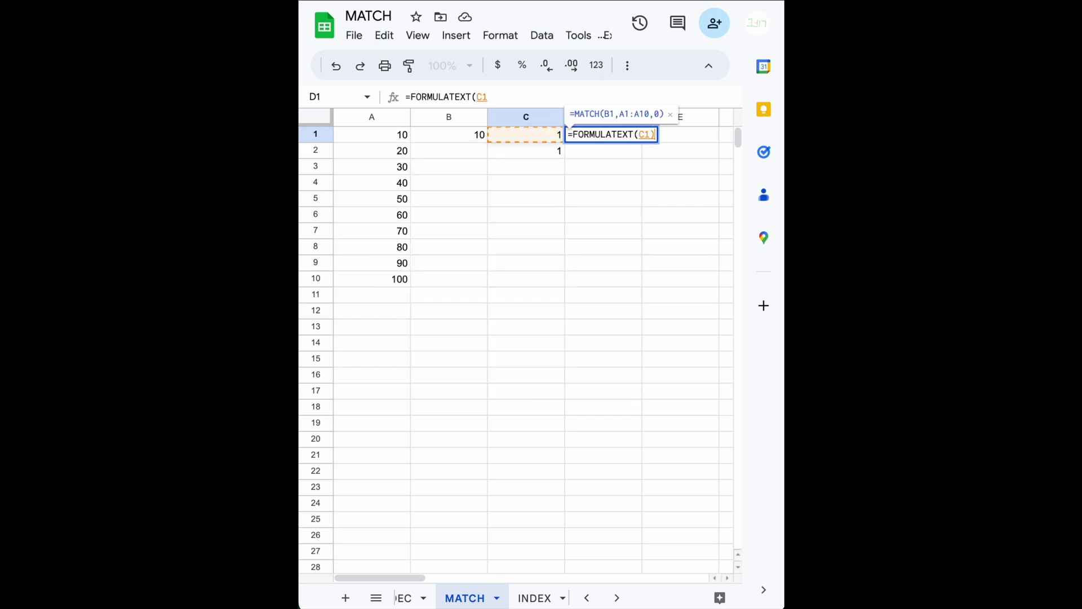
{"action": "key", "text": "Return"}
{"action": "left_click", "coordinate": [614, 133]}
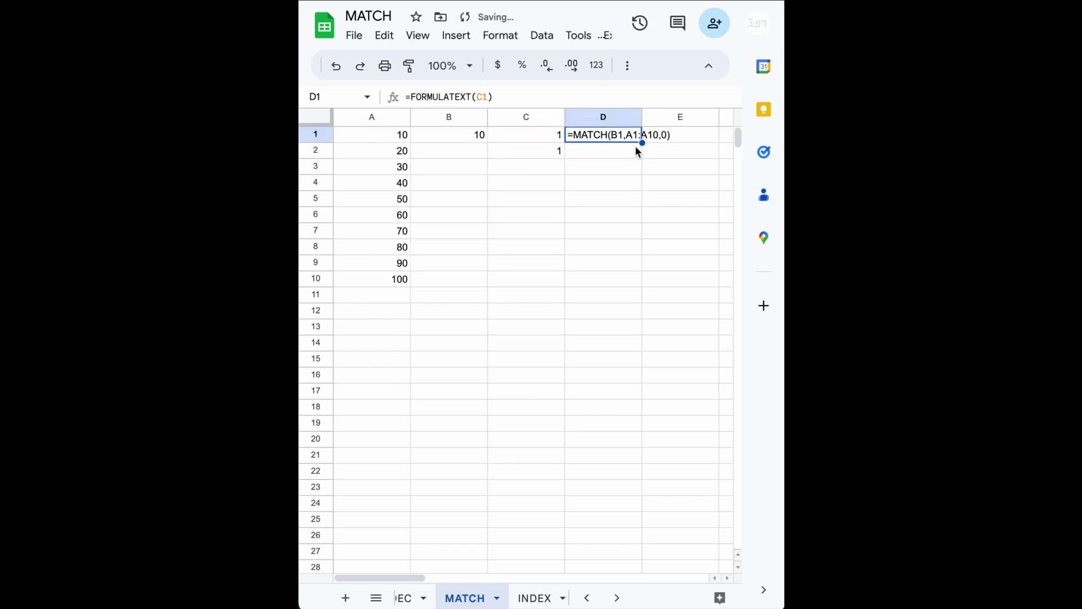
{"action": "left_click_drag", "start_coordinate": [642, 143], "coordinate": [643, 154]}
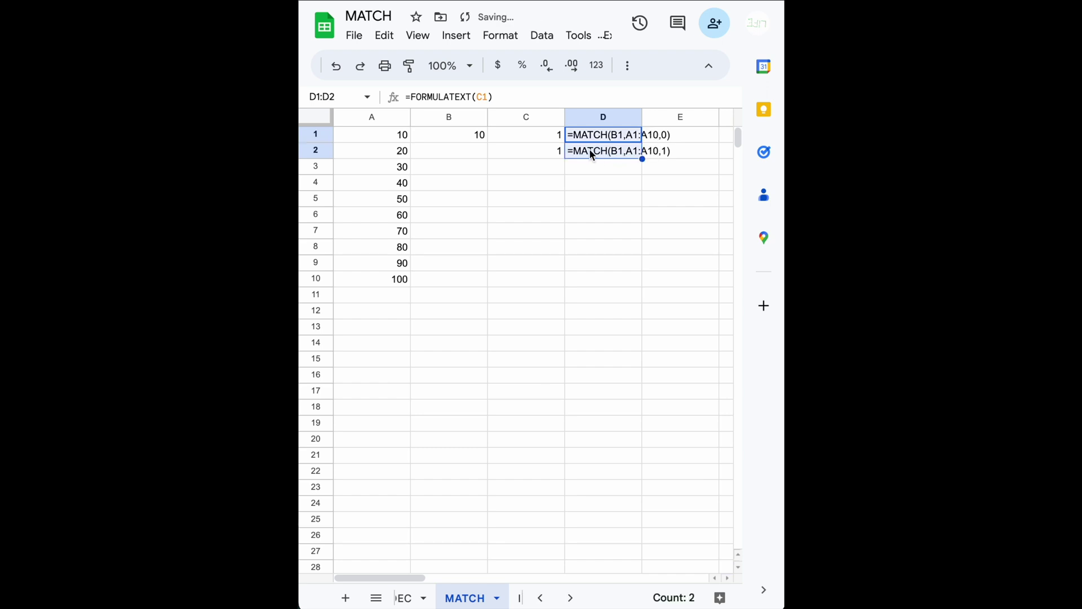
- Re-enter 40 in cell A4 of the number series
{"action": "left_click", "coordinate": [476, 136]}
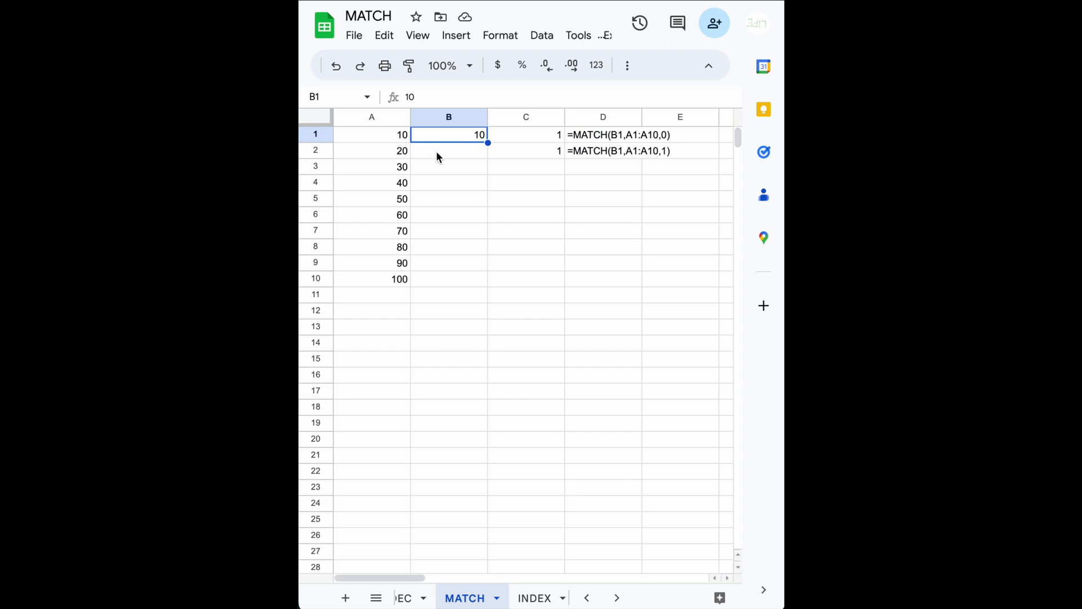
{"action": "left_click", "coordinate": [404, 184]}
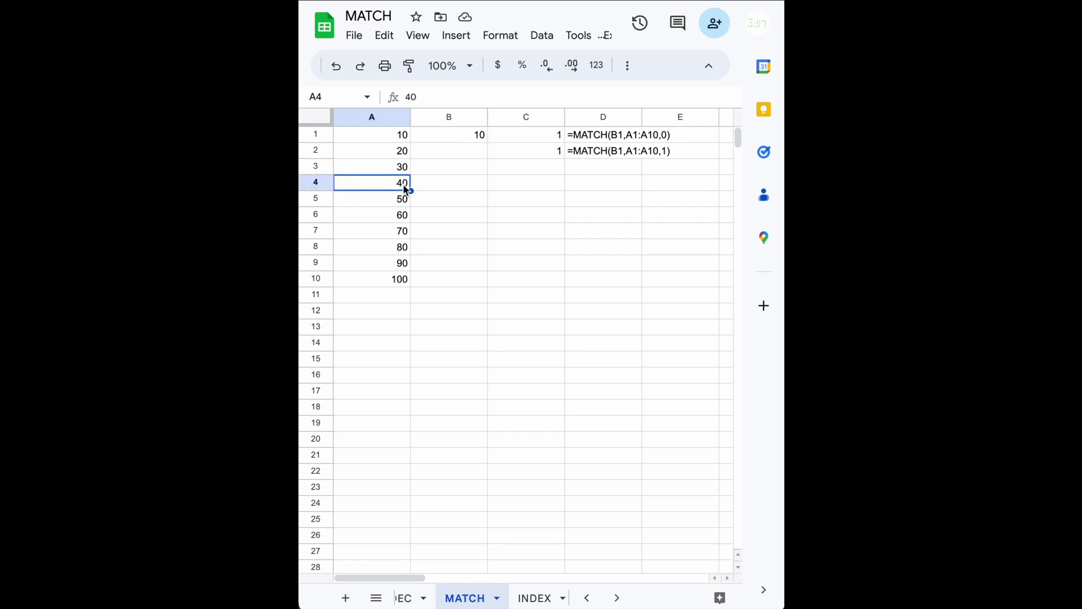
{"action": "type", "text": "40"}
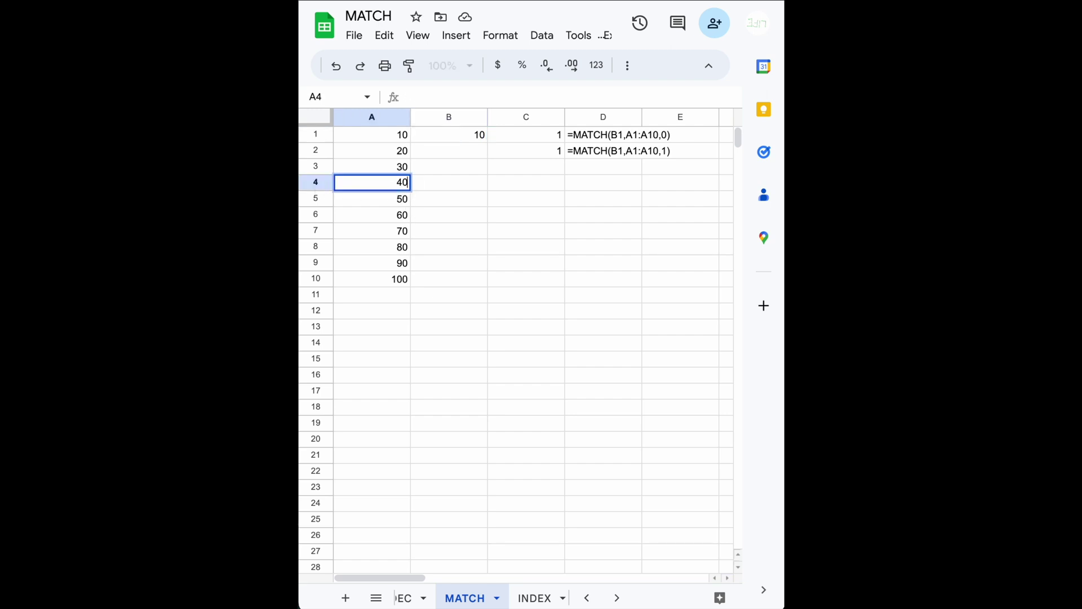
{"action": "key", "text": "Return"}
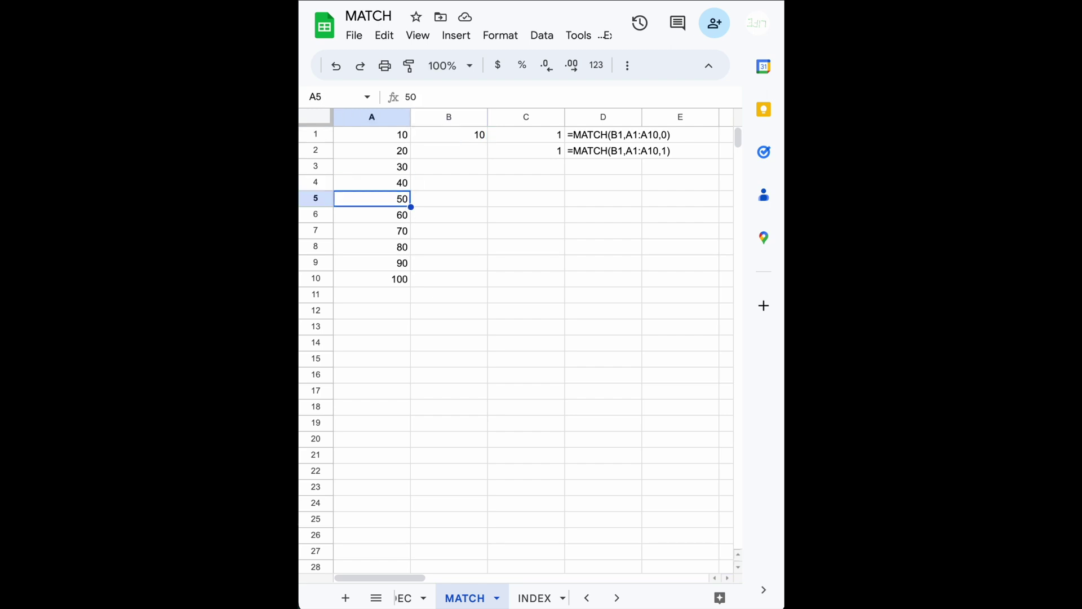
- Try 40 and 41 in turn as the lookup value in B1 to compare the exact and approximate MATCH formulas
{"action": "left_click", "coordinate": [478, 138]}
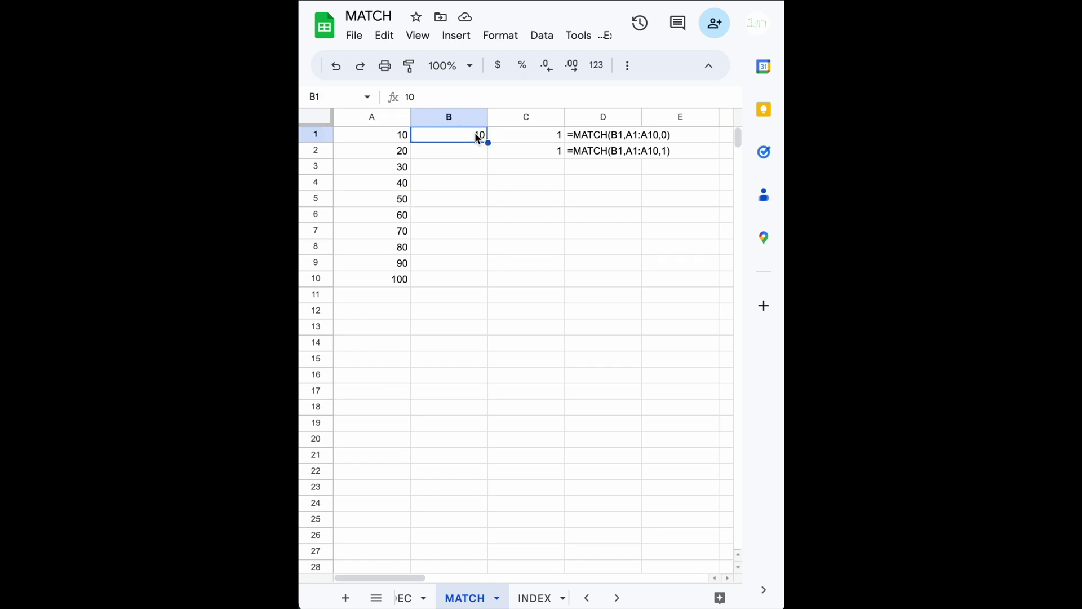
{"action": "type", "text": "40"}
{"action": "key", "text": "Return"}
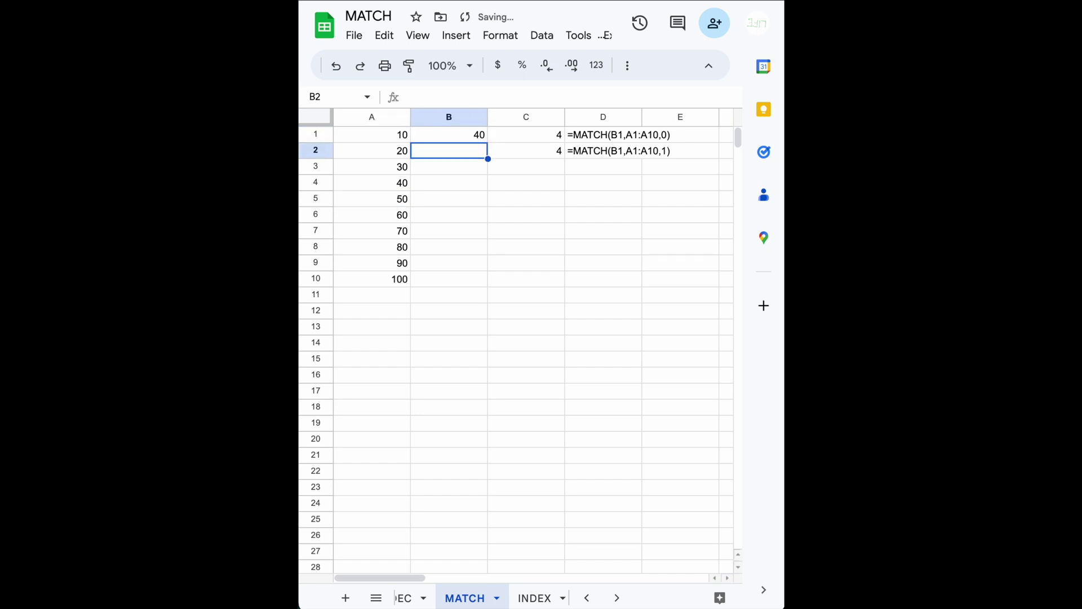
{"action": "left_click", "coordinate": [449, 134]}
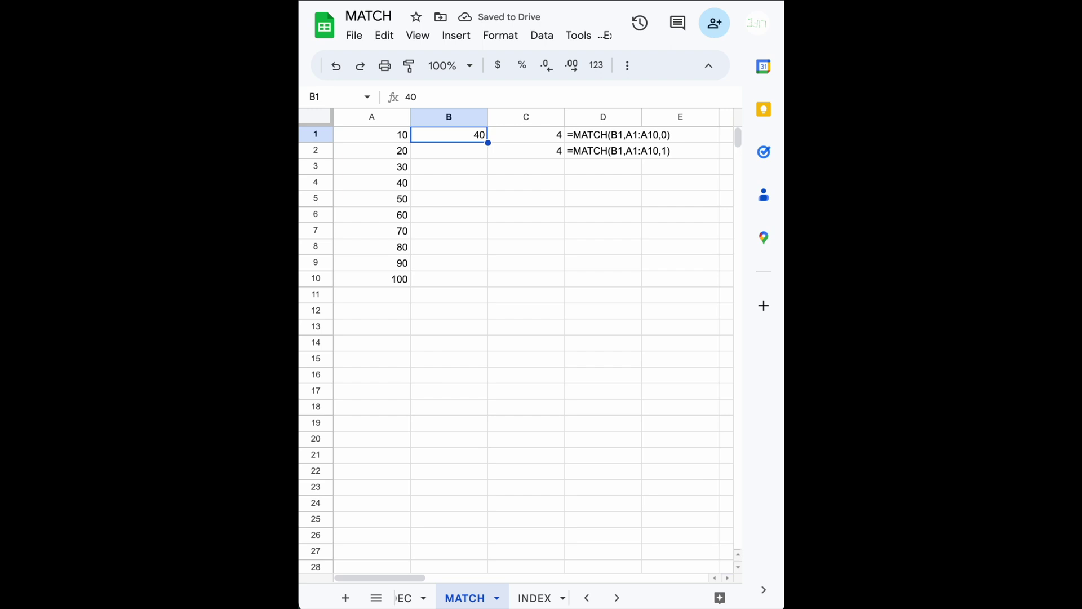
{"action": "type", "text": "41"}
{"action": "key", "text": "Return"}
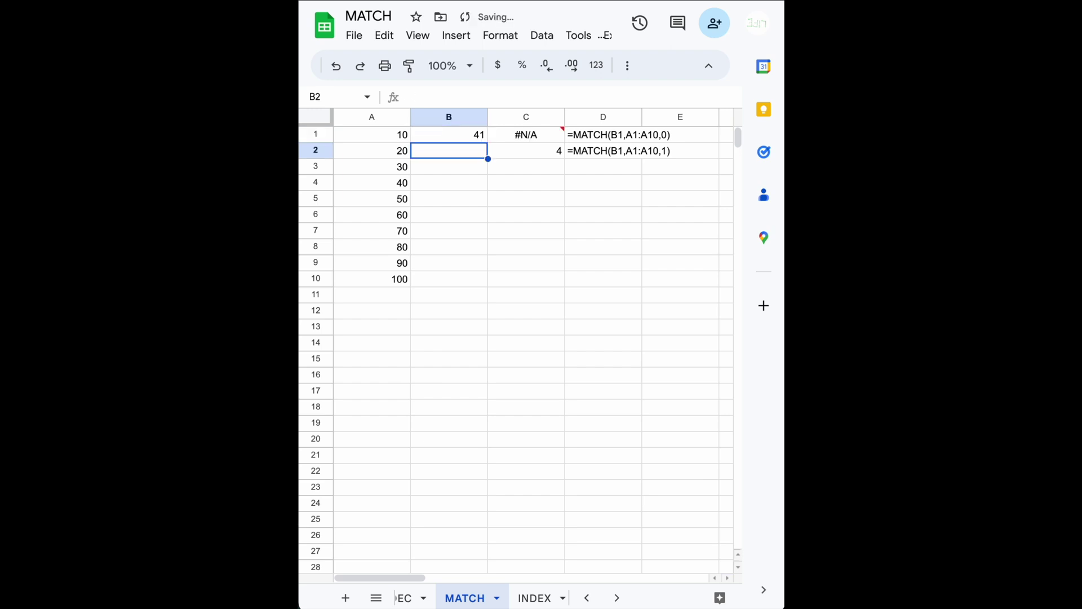
- Set the lookup value in B1 to 99 and check the MATCH formulas in C2 and C1
{"action": "mouse_move", "coordinate": [561, 158]}
{"action": "left_click", "coordinate": [479, 137]}
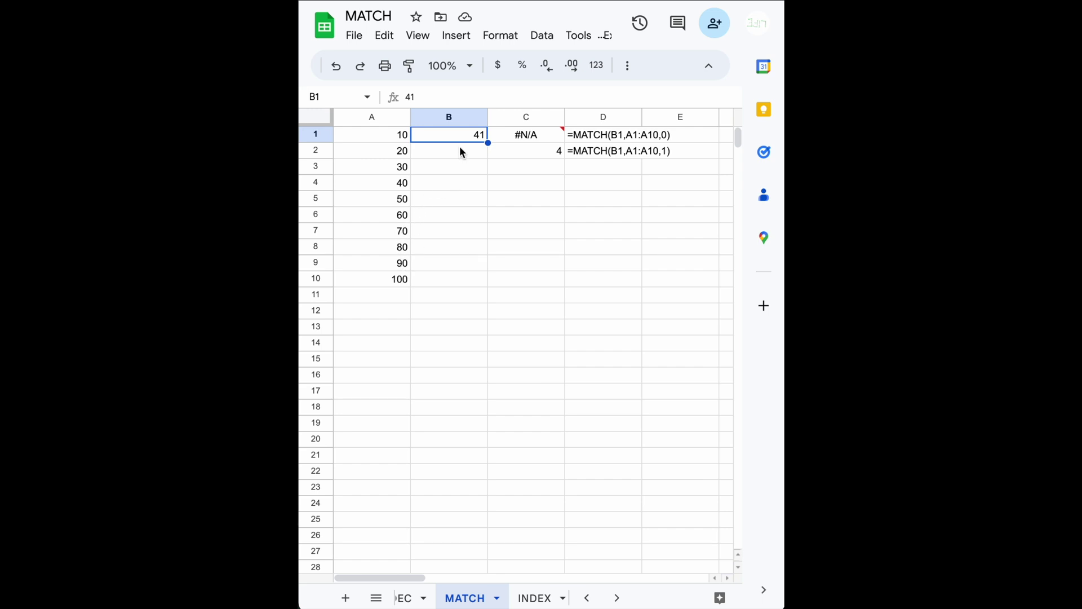
{"action": "type", "text": "99"}
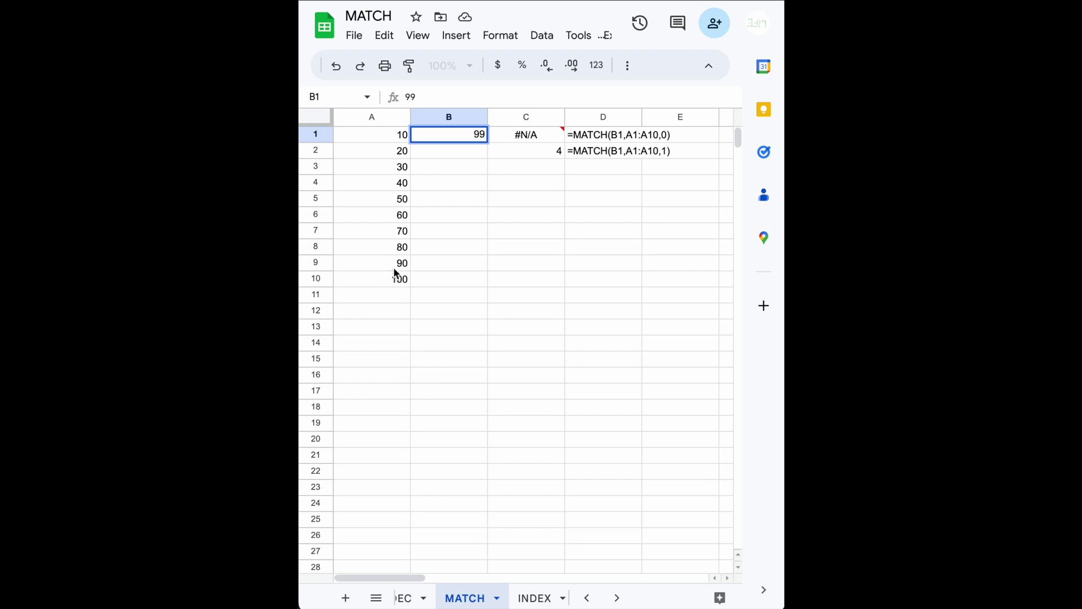
{"action": "key", "text": "Return"}
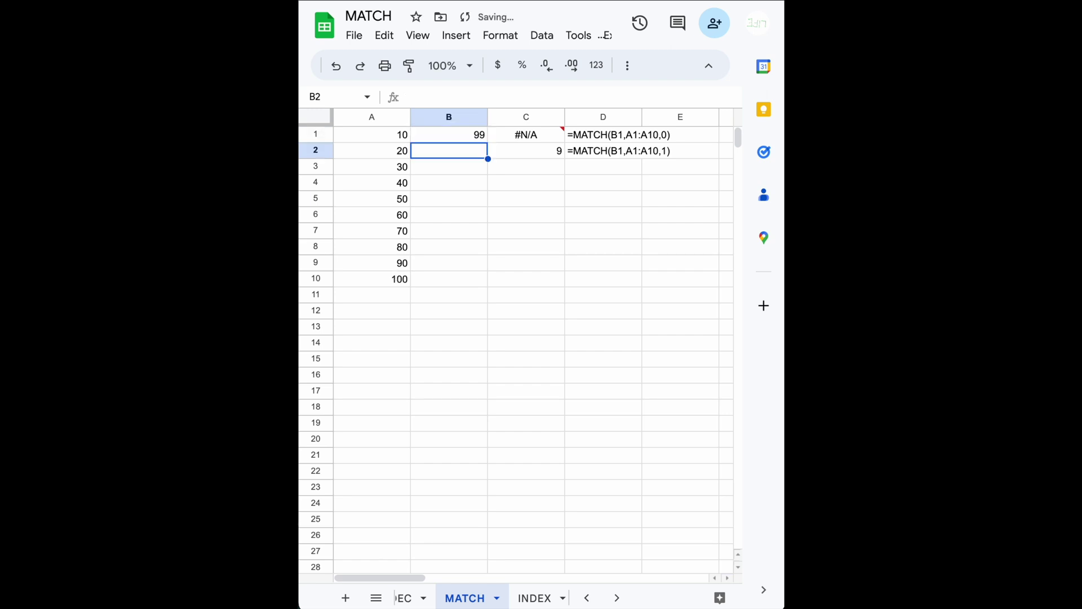
{"action": "left_click", "coordinate": [526, 151]}
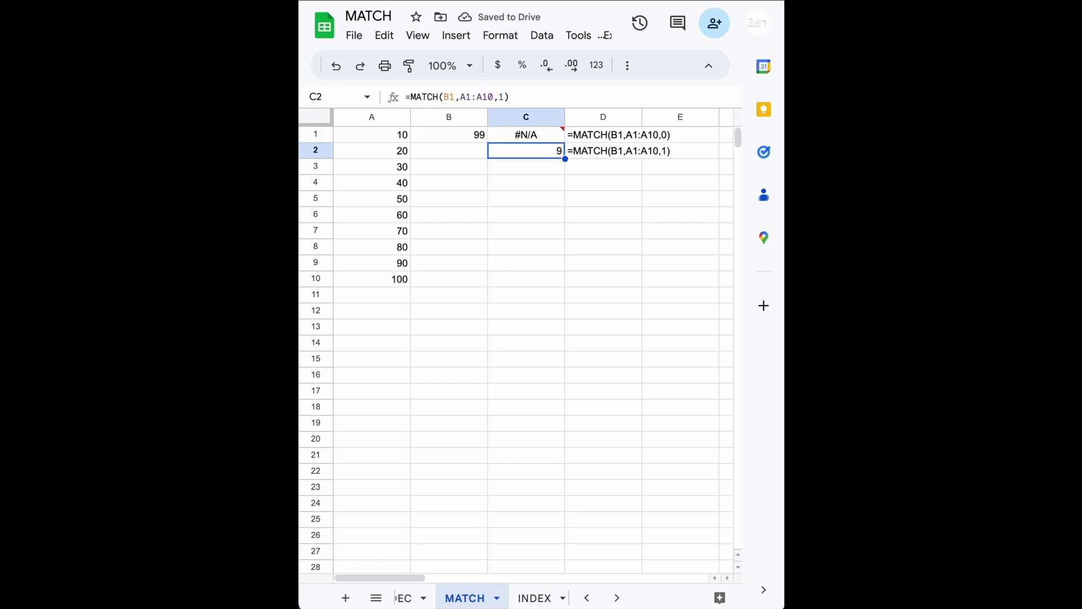
{"action": "left_click", "coordinate": [525, 134]}
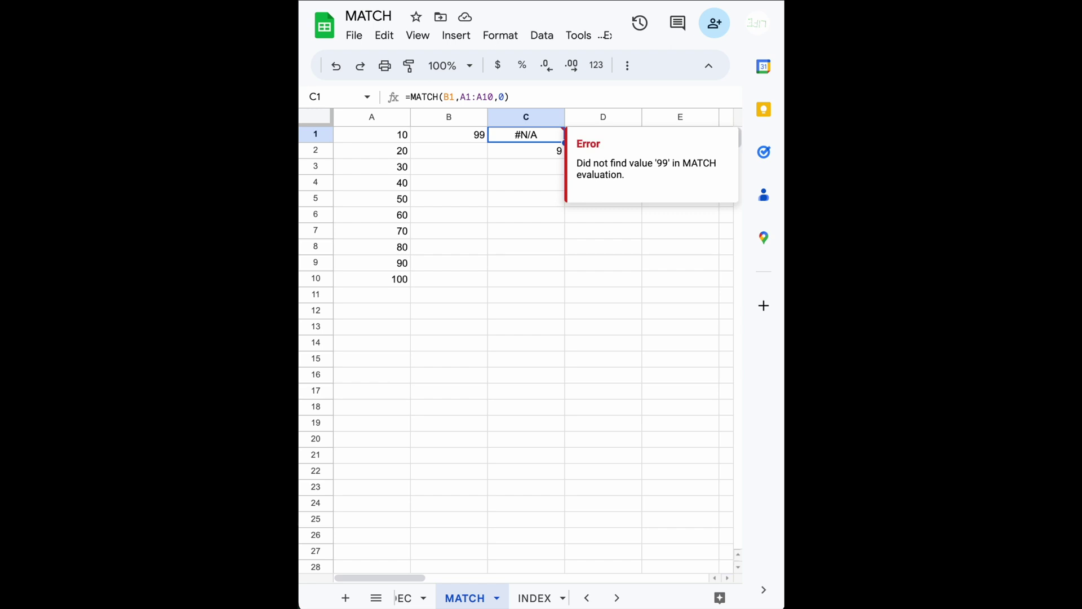
- Set the lookup value in B1 to 90, a number contained in the list
{"action": "left_click", "coordinate": [449, 134]}
{"action": "type", "text": "90"}
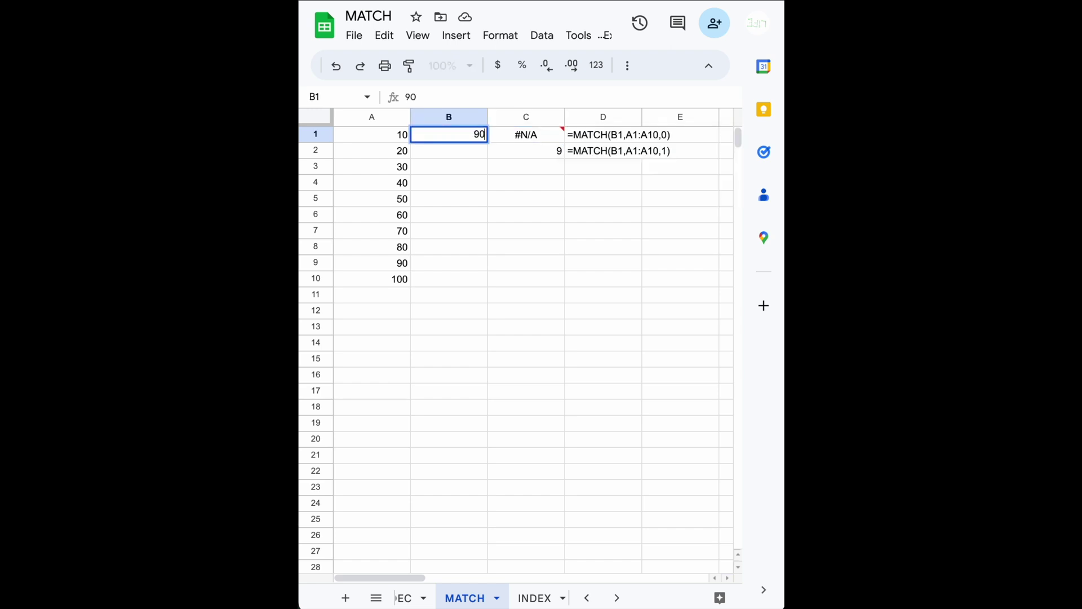
{"action": "key", "text": "Return"}
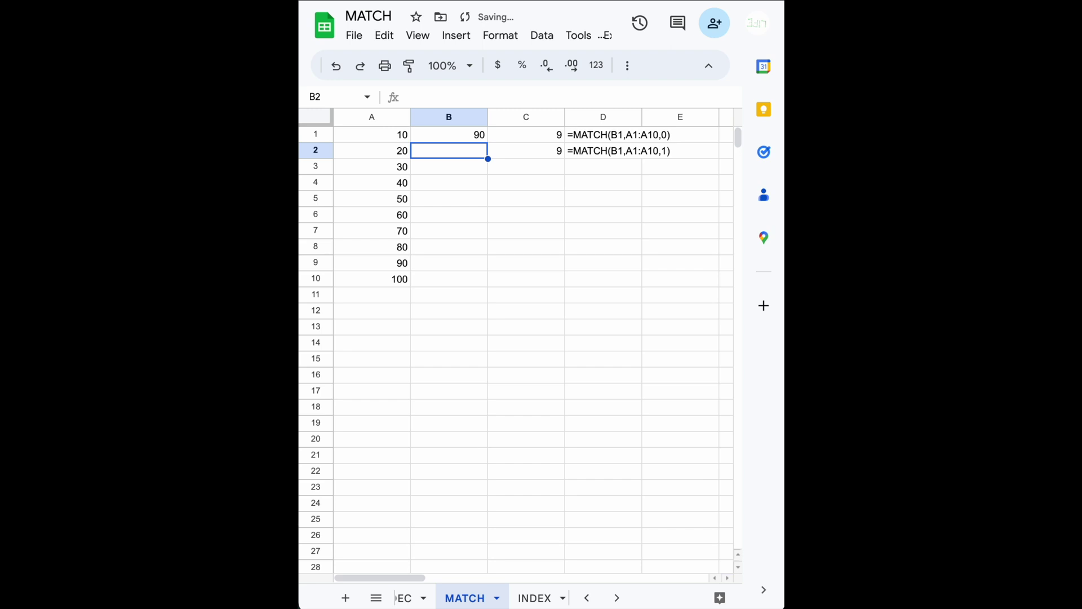
{"action": "left_click", "coordinate": [448, 134]}
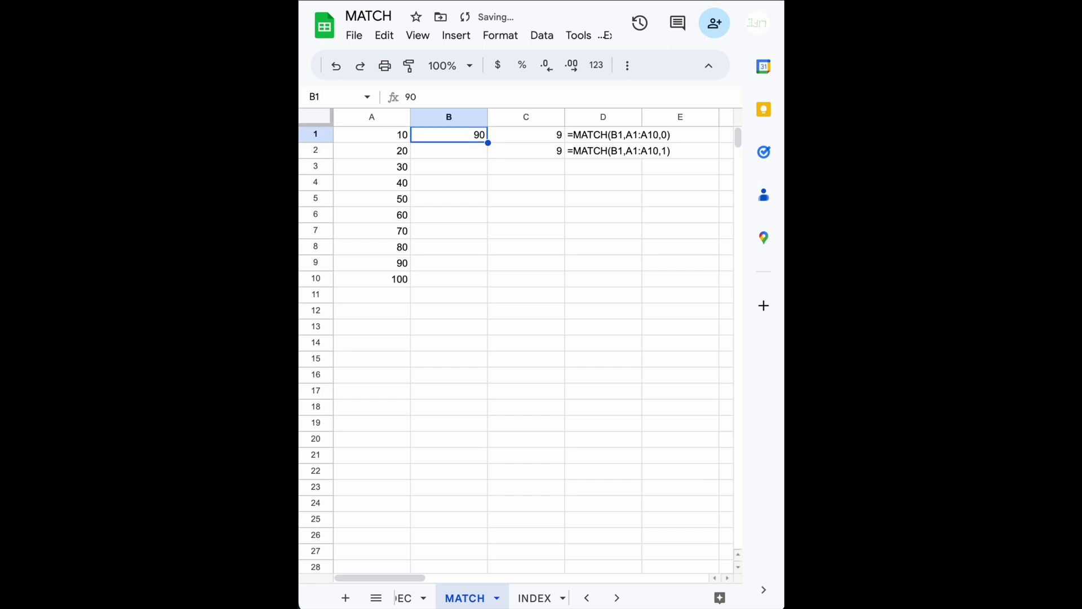
{"action": "left_click", "coordinate": [485, 373]}
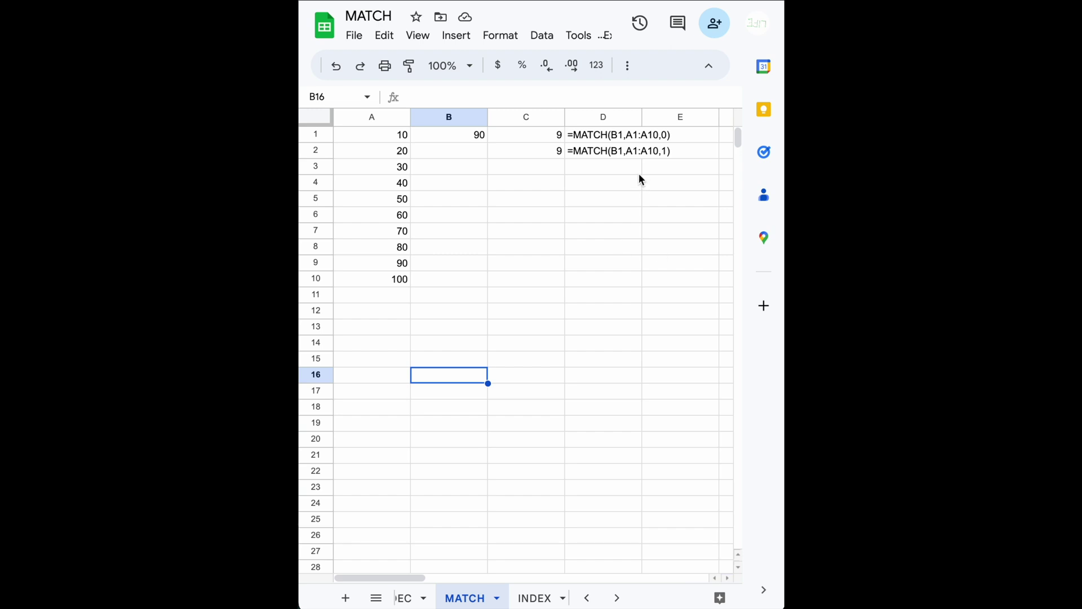
{"action": "left_click", "coordinate": [666, 154]}
{"action": "double_click", "coordinate": [664, 152]}
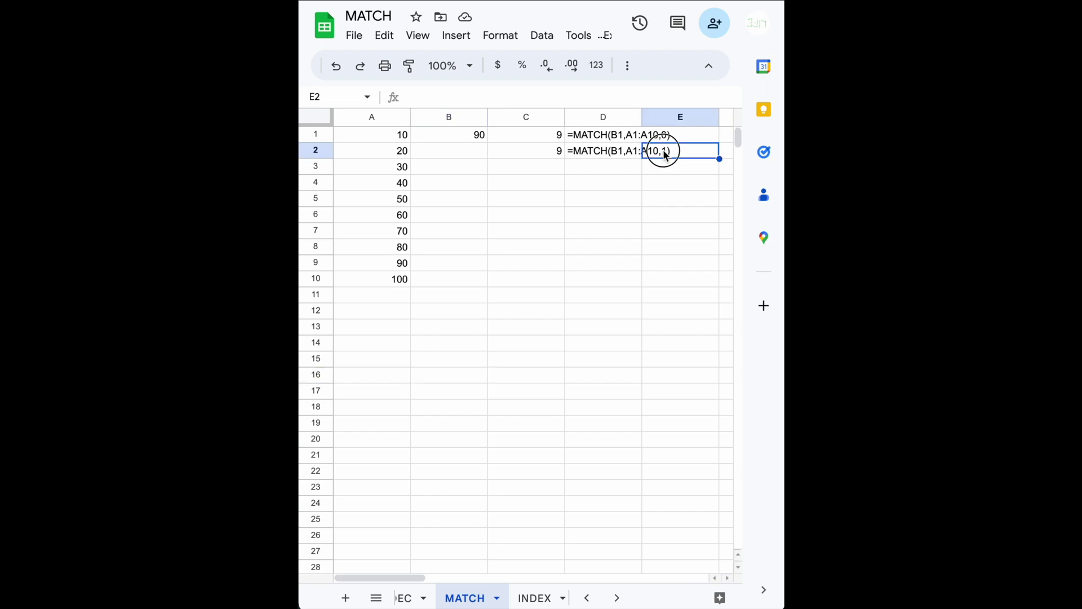
{"action": "left_click", "coordinate": [619, 155]}
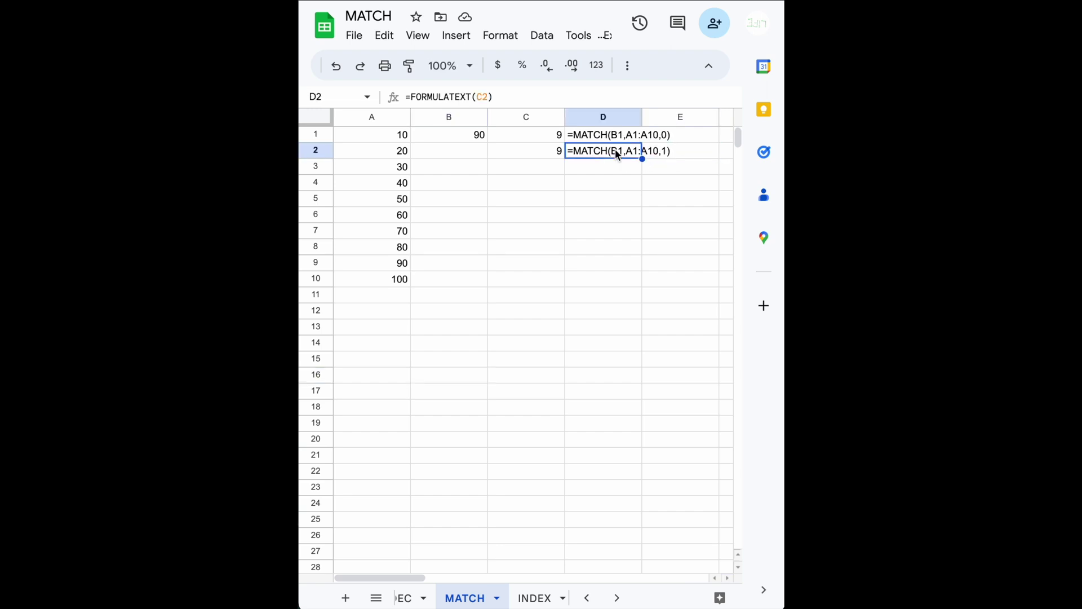
{"action": "double_click", "coordinate": [653, 153]}
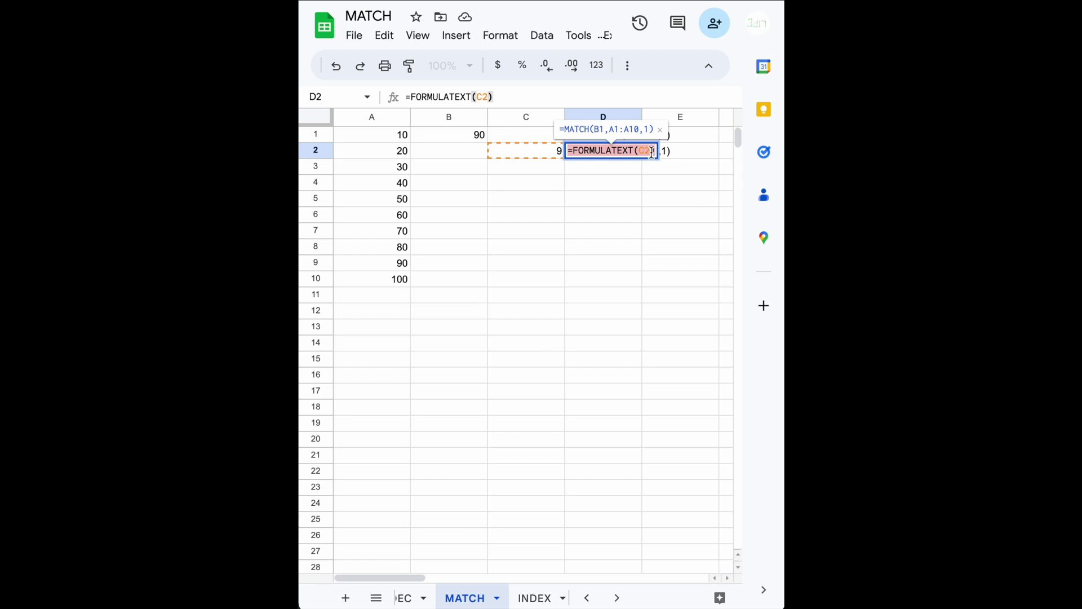
{"action": "key", "text": "Escape"}
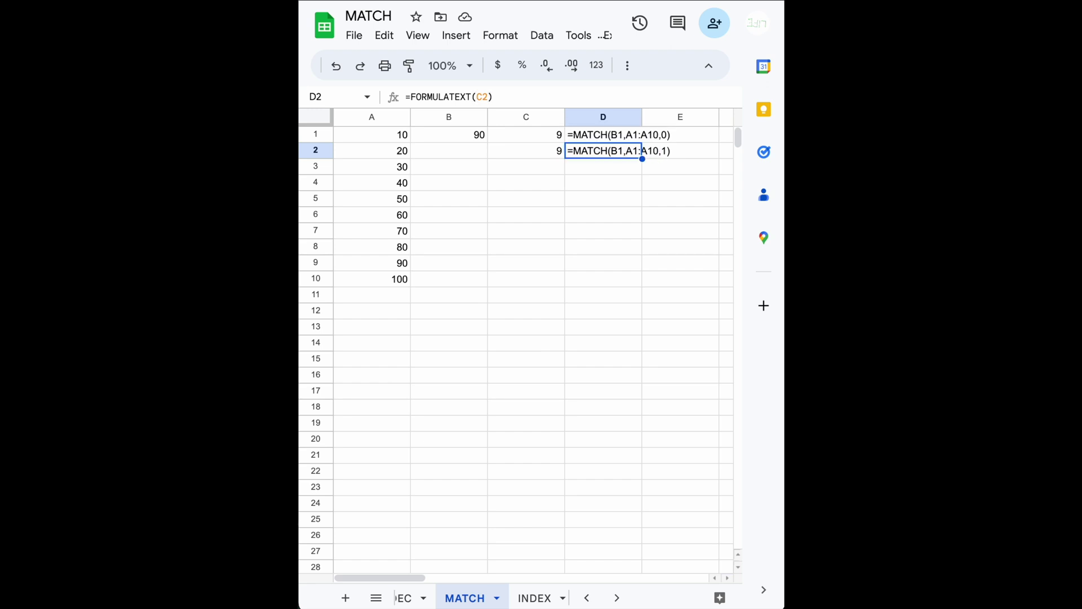
- Remove the match type argument from the formula in C2 so it reads =MATCH(B1,A1:A10)
{"action": "left_click", "coordinate": [555, 153]}
{"action": "double_click", "coordinate": [556, 151]}
{"action": "key", "text": "Left"}
{"action": "key", "text": "BackSpace"}
{"action": "key", "text": "BackSpace"}
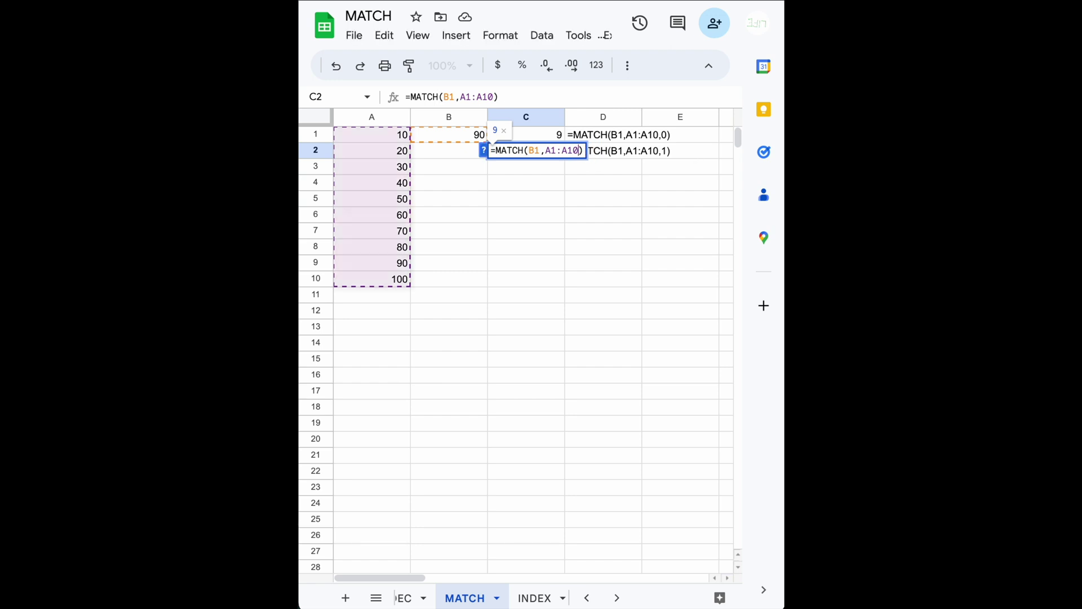
{"action": "key", "text": "Return"}
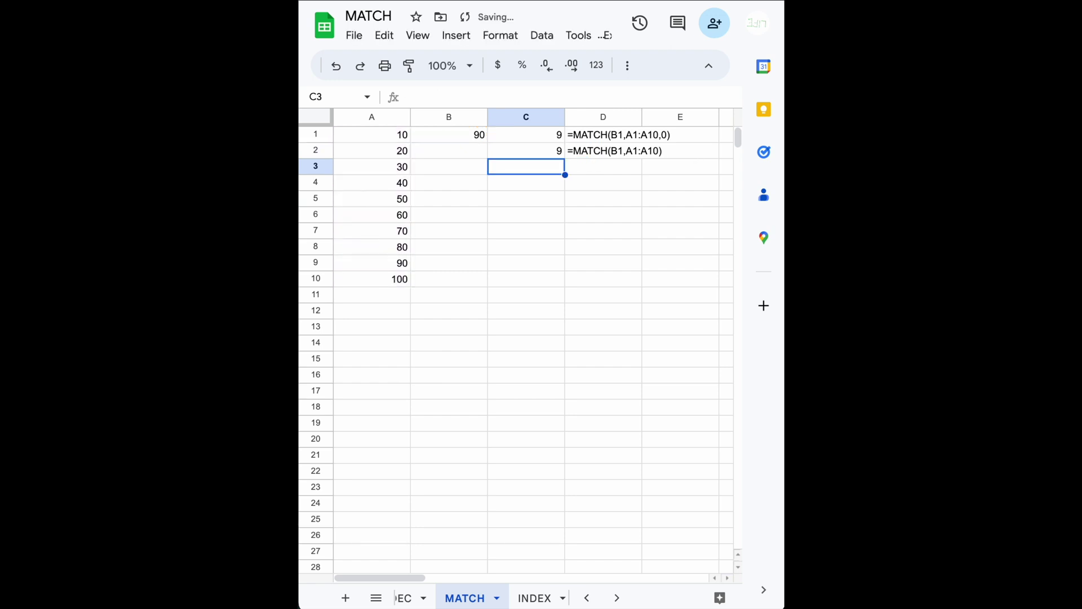
{"action": "left_click", "coordinate": [526, 151]}
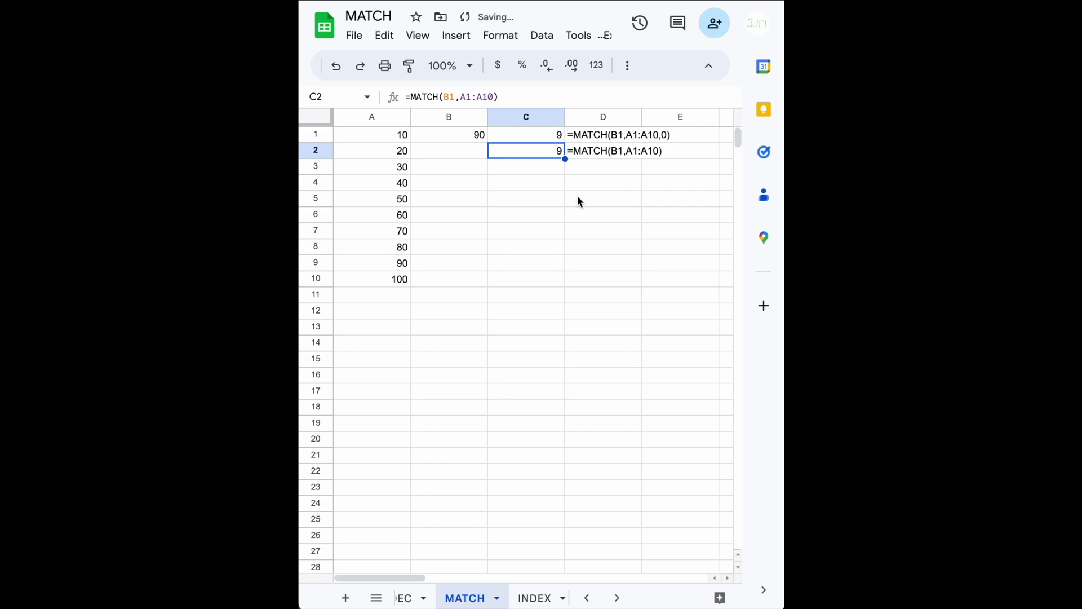
- Set the lookup value in B1 to 41 and check the MATCH formulas in C1 and C2
{"action": "left_click", "coordinate": [477, 141]}
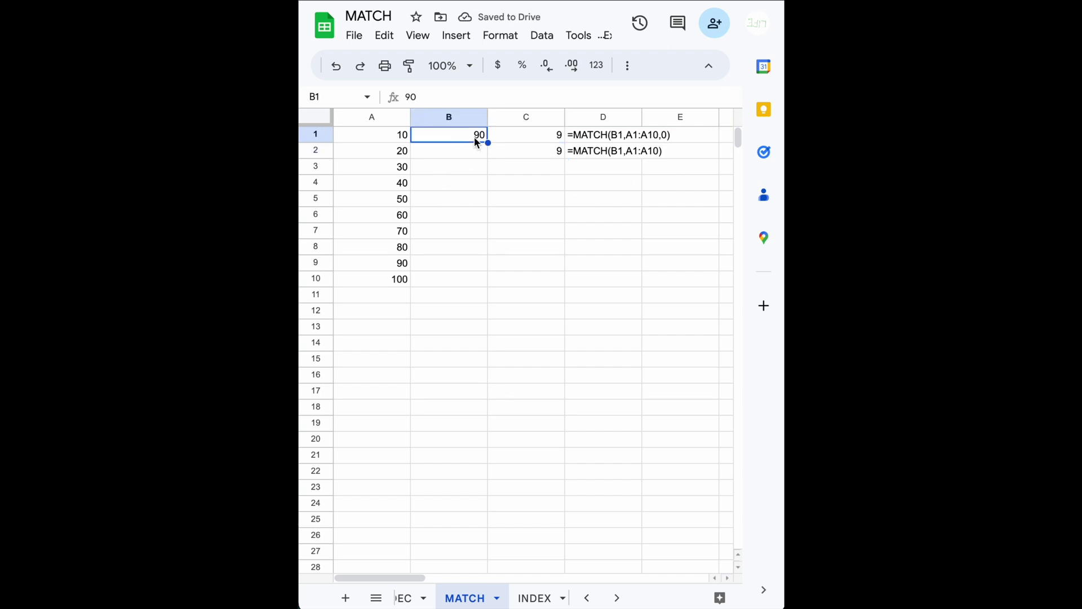
{"action": "type", "text": "41"}
{"action": "key", "text": "Return"}
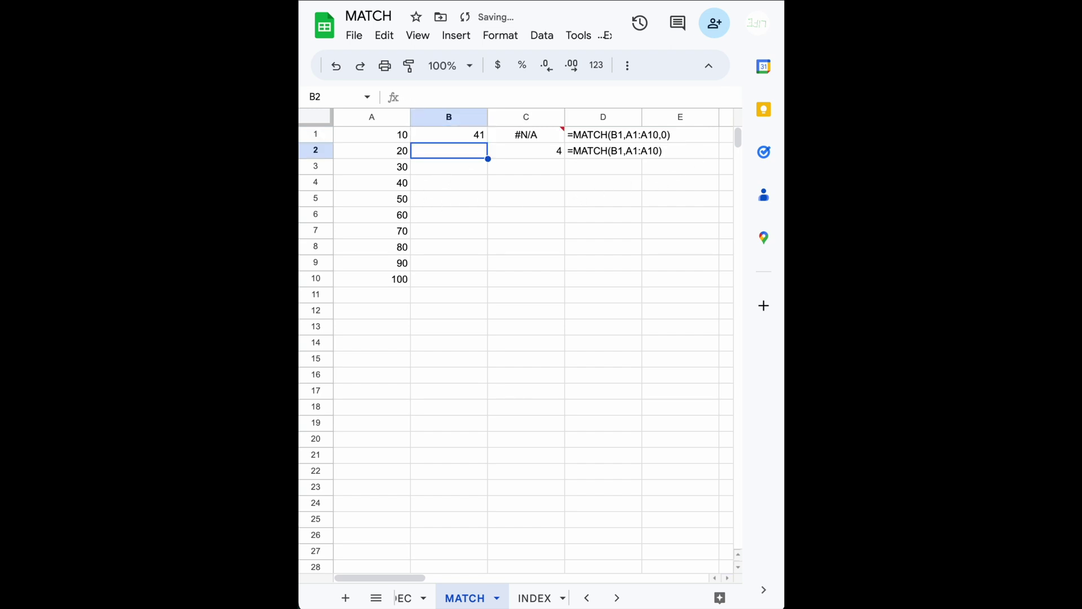
{"action": "left_click", "coordinate": [450, 134]}
{"action": "left_click", "coordinate": [525, 134]}
{"action": "left_click", "coordinate": [526, 150]}
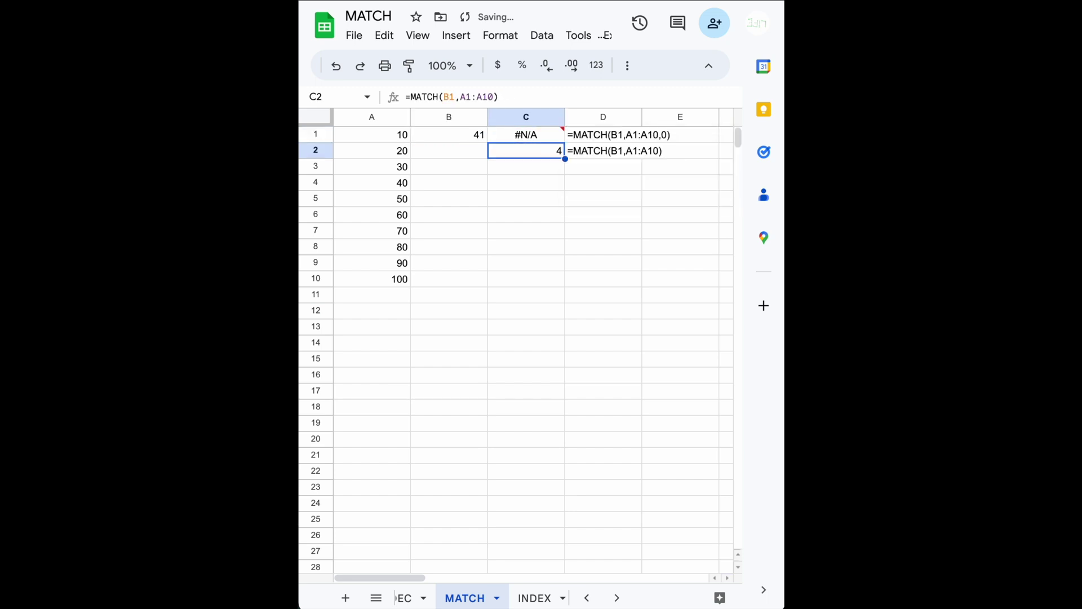